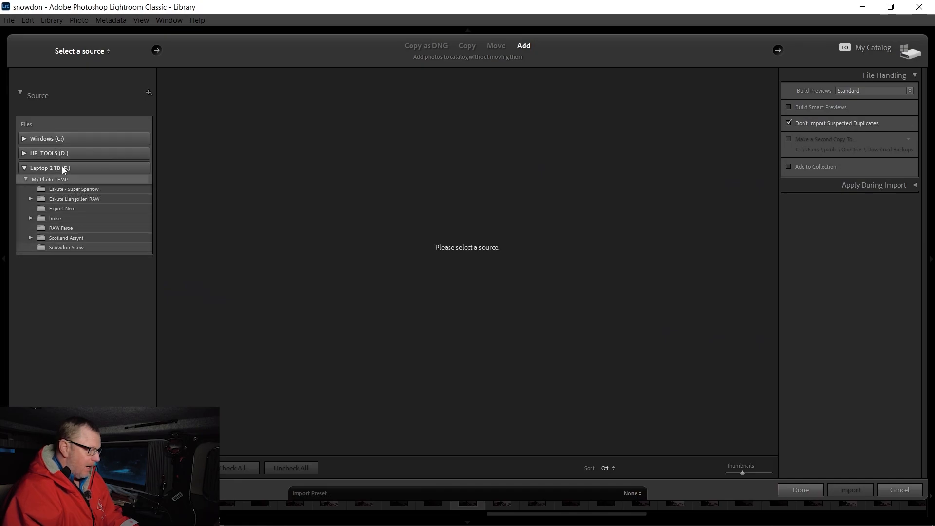
Preview the Snowdon Snow folder on Laptop 2 TB (F:) as an import source and cancel the import
left_click(73, 249)
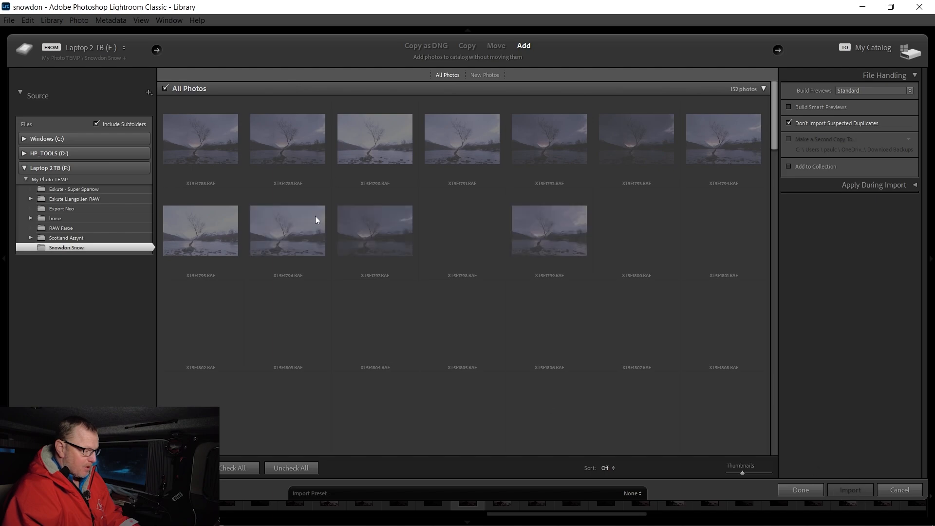
left_click(898, 490)
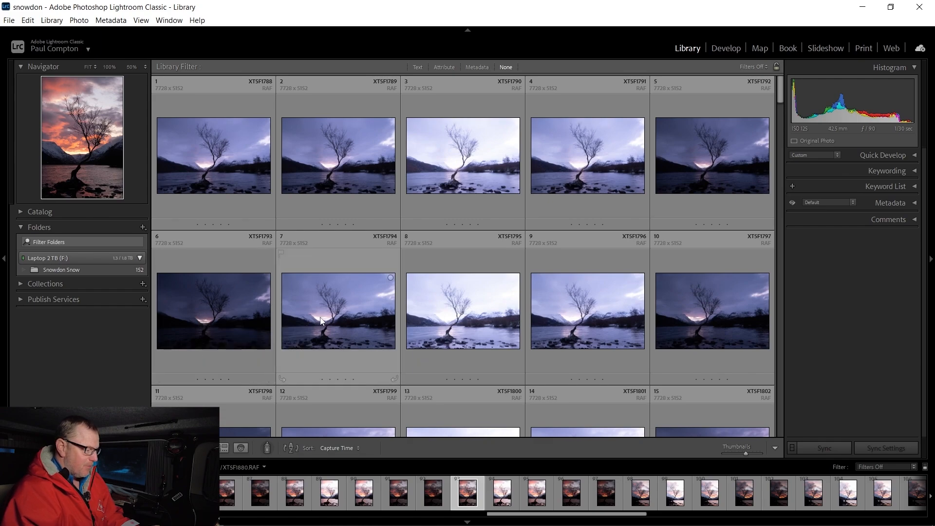
Look through the bracketed landscape and portrait shots of the lone tree in the Snowdon Snow library grid
scroll(332, 256, "down", 3)
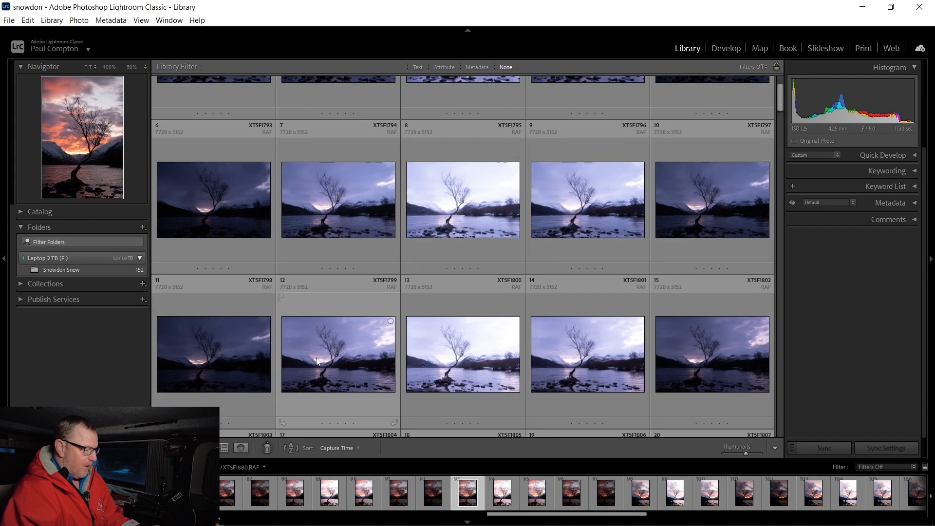
scroll(679, 349, "down", 3)
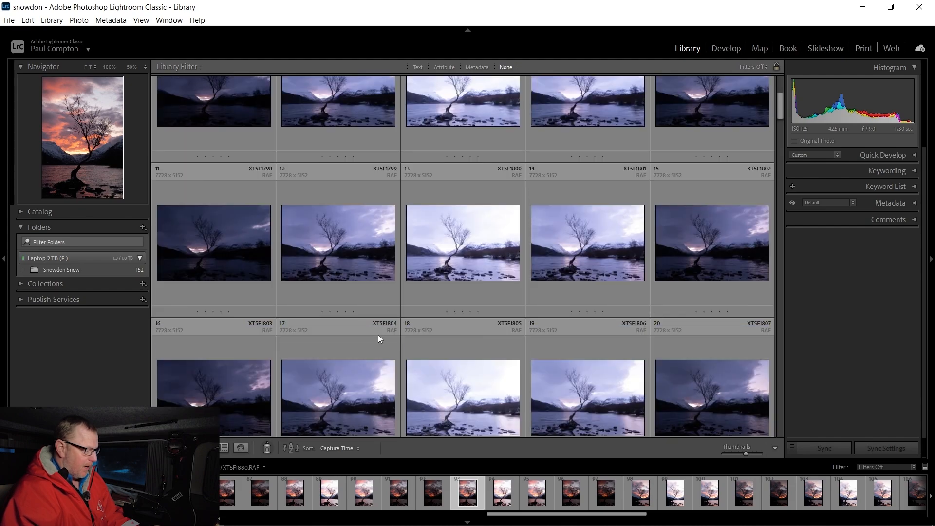
scroll(445, 375, "down", 8)
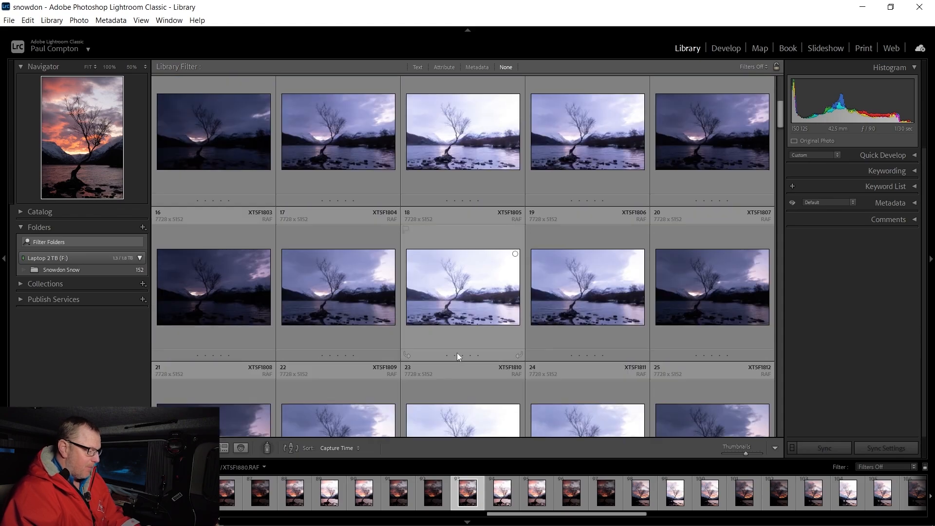
scroll(455, 349, "down", 8)
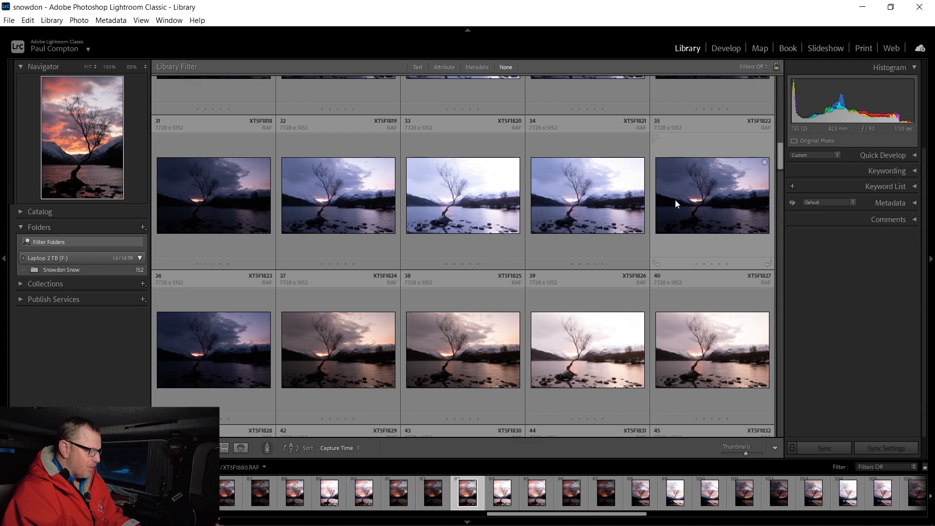
scroll(253, 195, "up", 3)
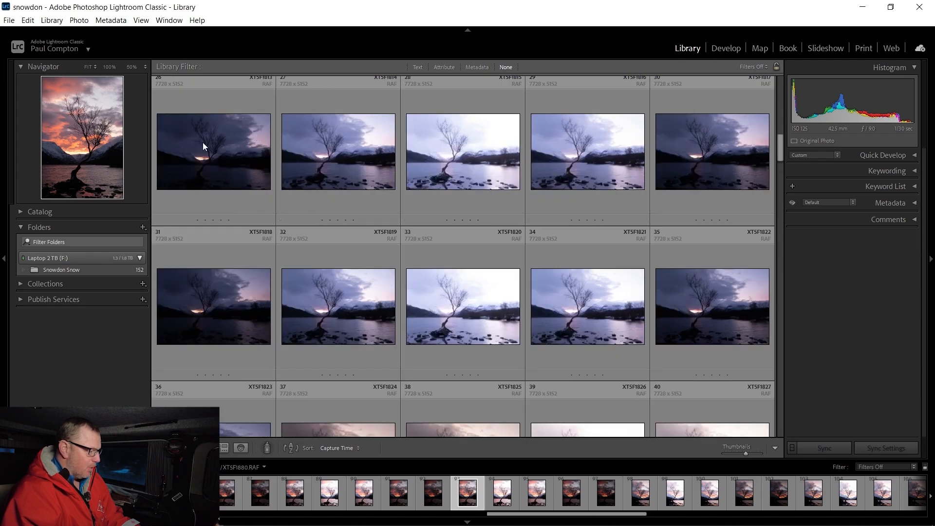
scroll(468, 163, "up", 4)
scroll(433, 229, "down", 6)
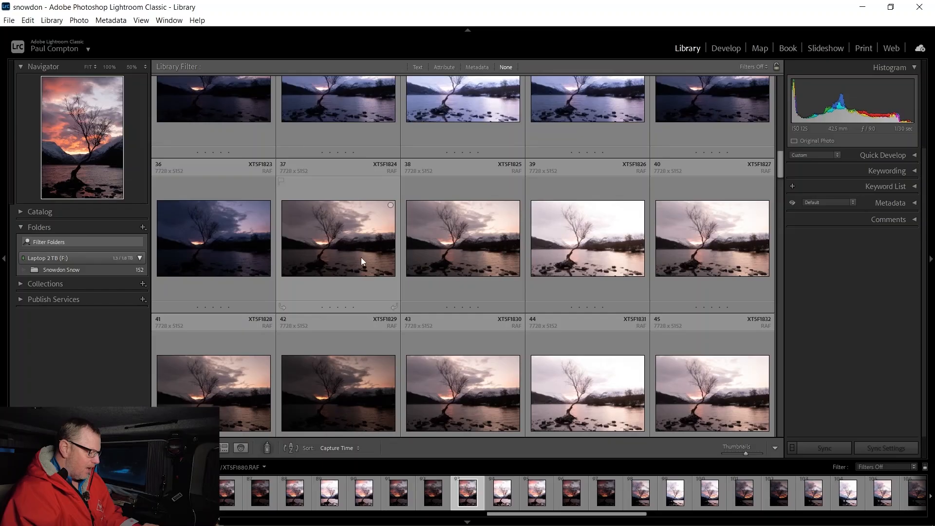
scroll(366, 261, "down", 5)
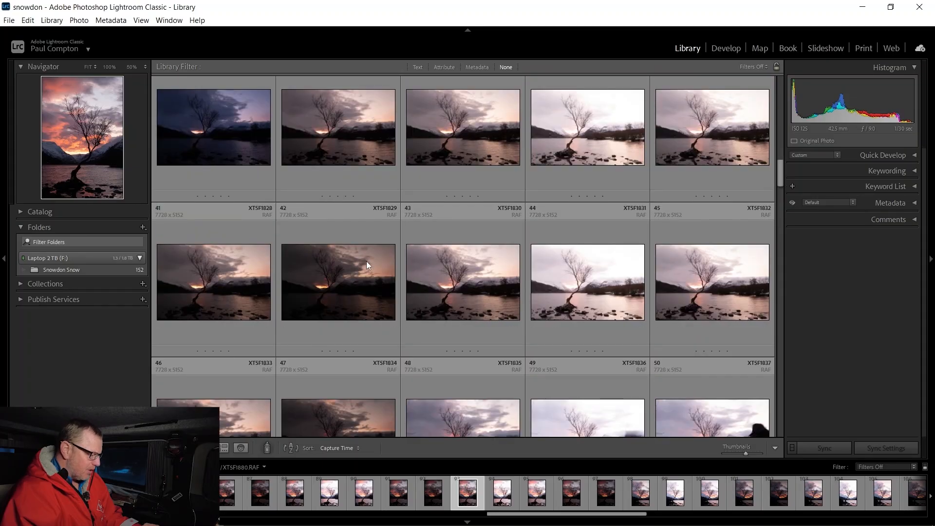
scroll(367, 271, "down", 2)
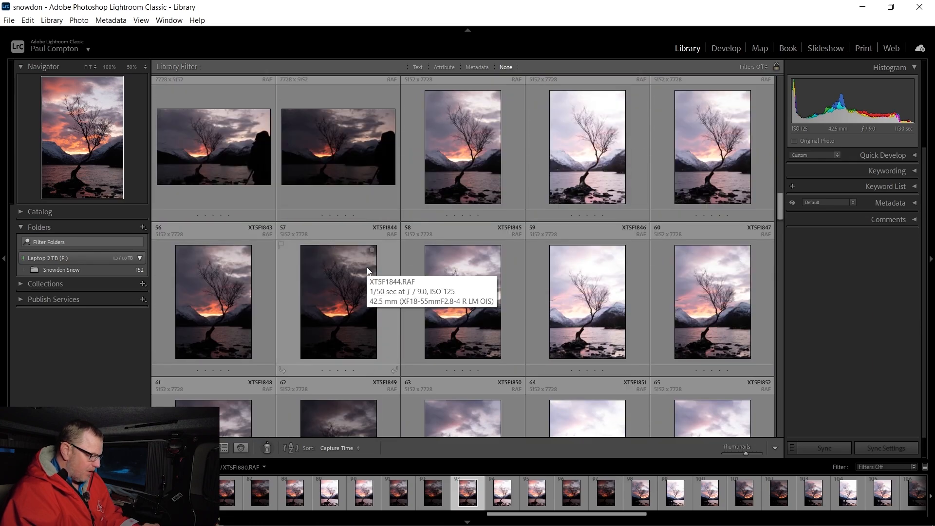
scroll(367, 269, "down", 2)
scroll(445, 281, "down", 2)
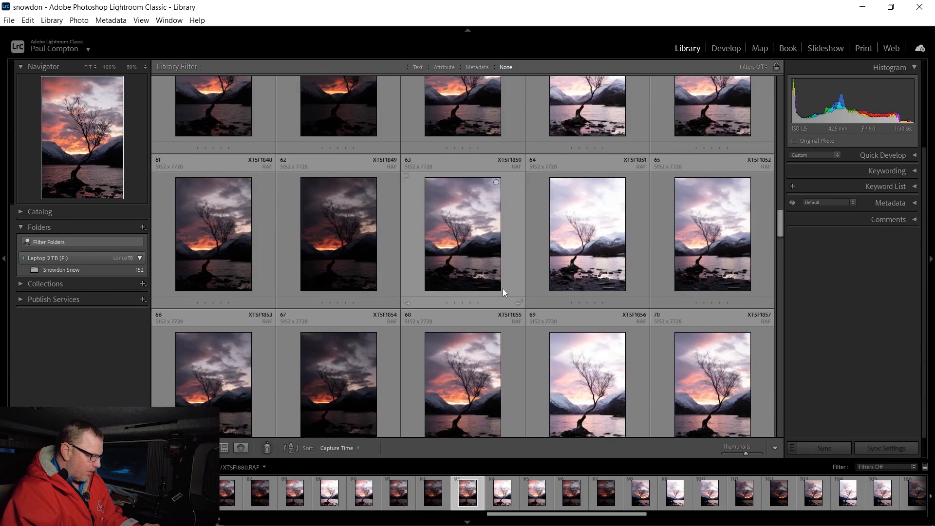
scroll(487, 328, "down", 2)
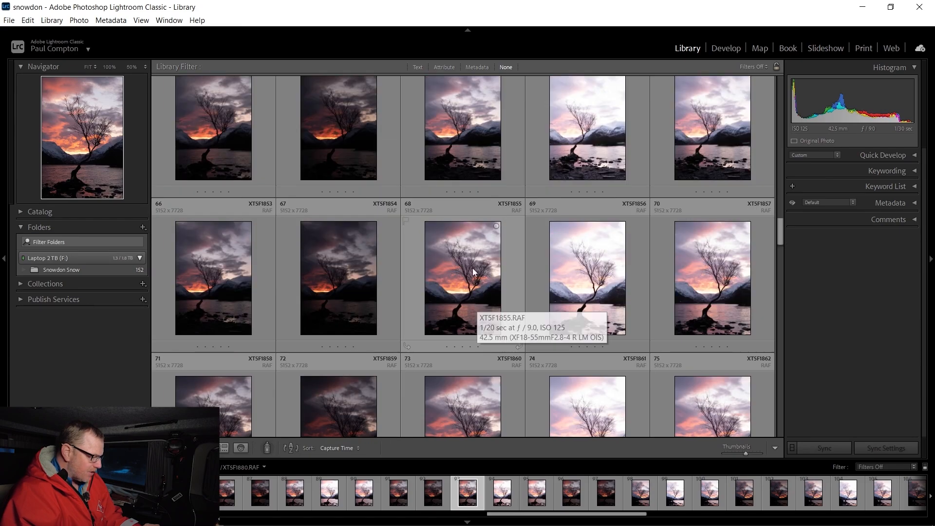
scroll(472, 271, "down", 2)
scroll(468, 311, "down", 2)
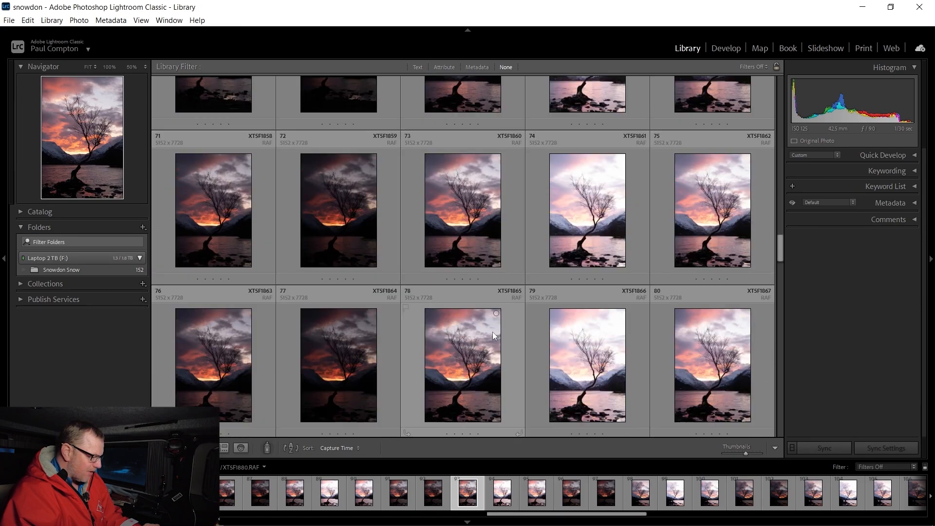
scroll(487, 336, "down", 2)
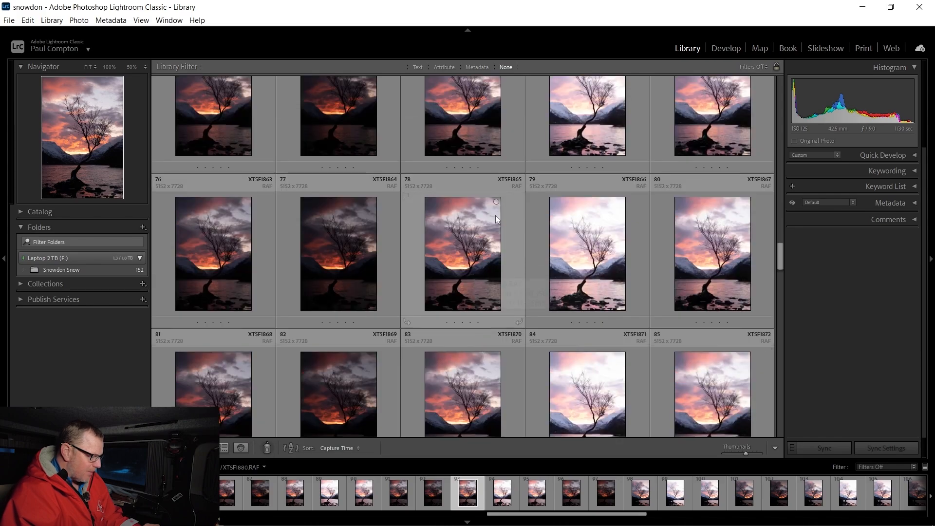
scroll(462, 239, "down", 2)
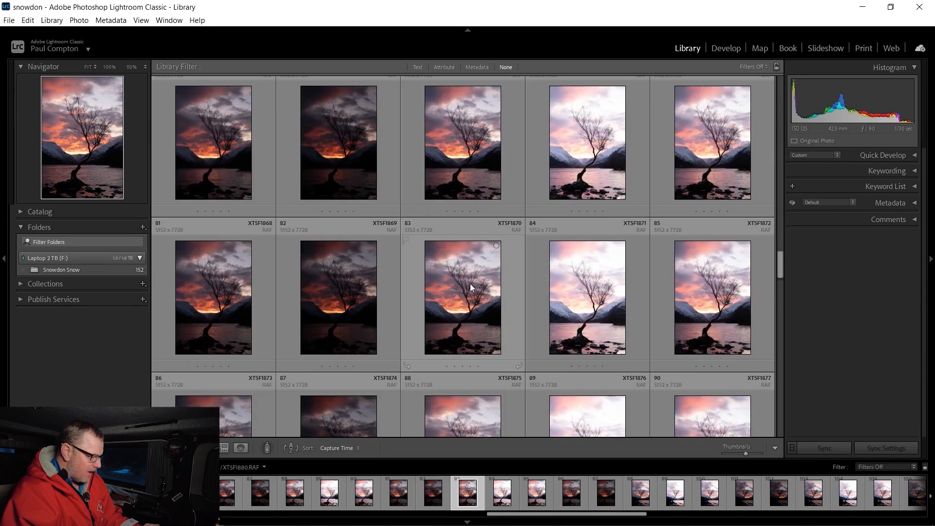
scroll(483, 277, "down", 6)
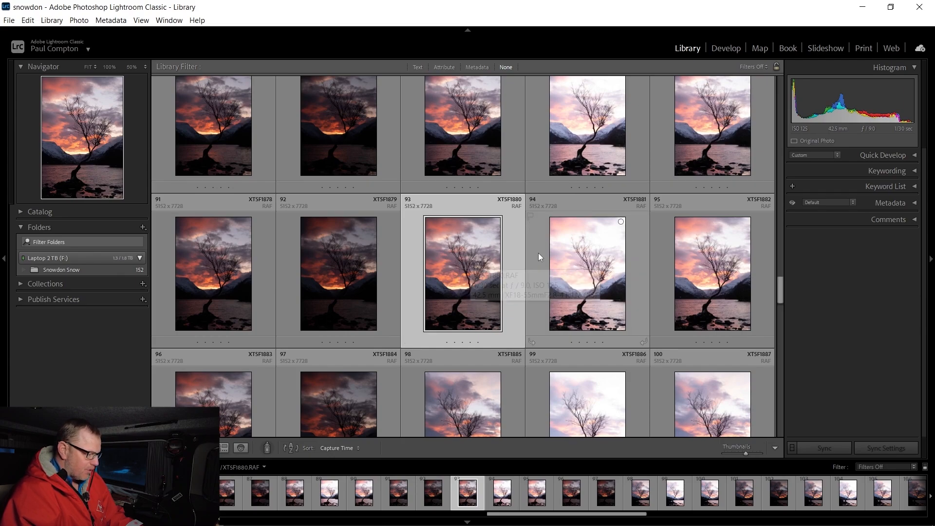
Open XT5F1880.RAF for developing and check where its shadows are clipped
double_click(462, 276)
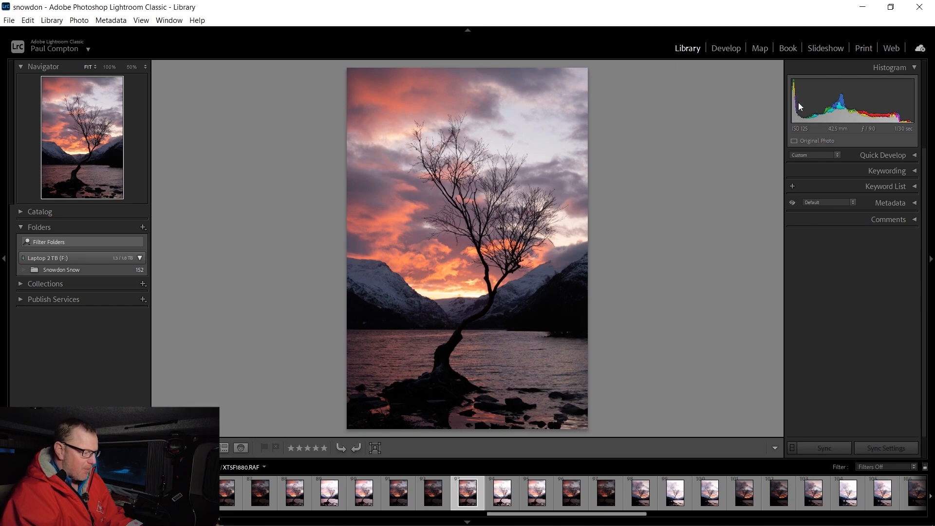
left_click(724, 48)
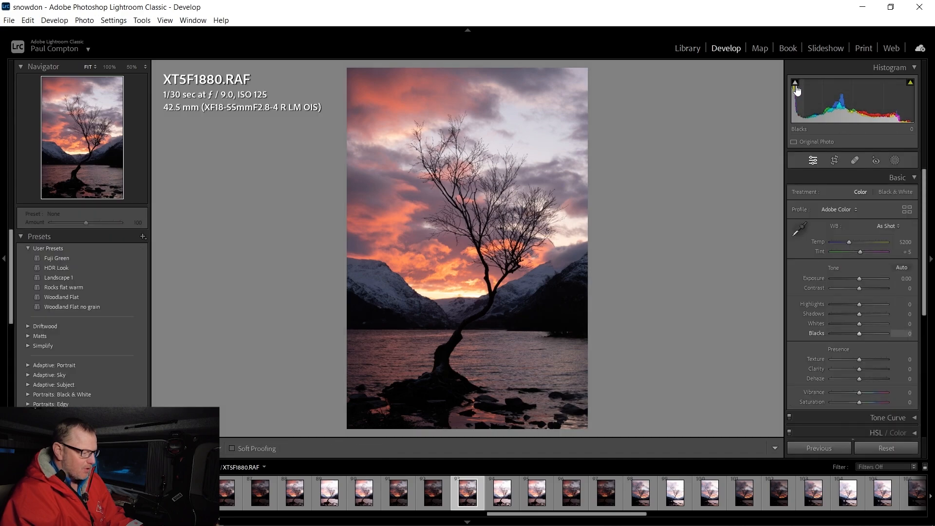
left_click(795, 83)
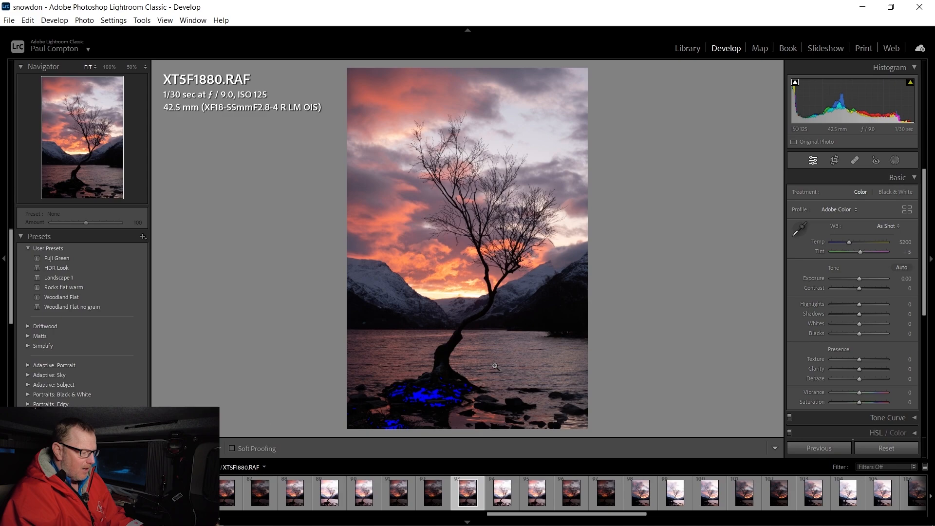
key("j")
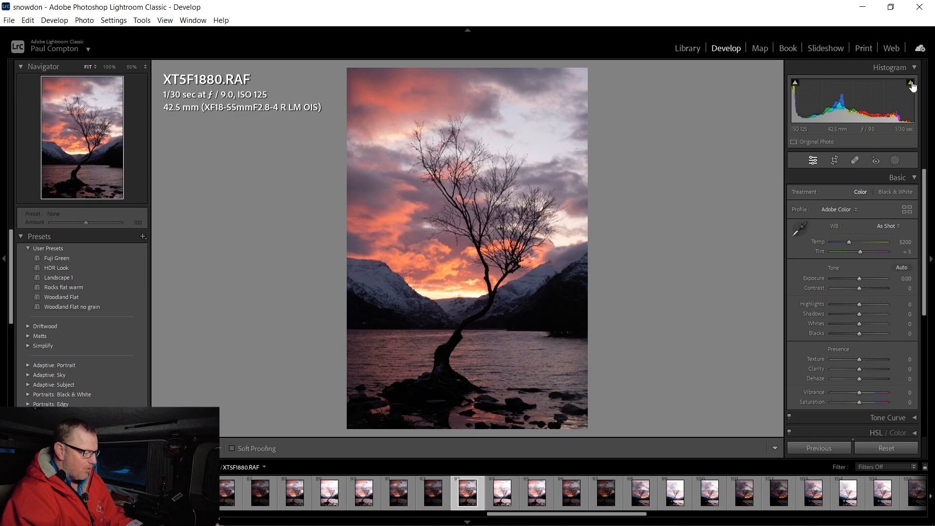
Compare the brighter XT5F1881.RAF and darker XT5F1883.RAF exposures by inspecting their shadow and highlight clipping
key("Right")
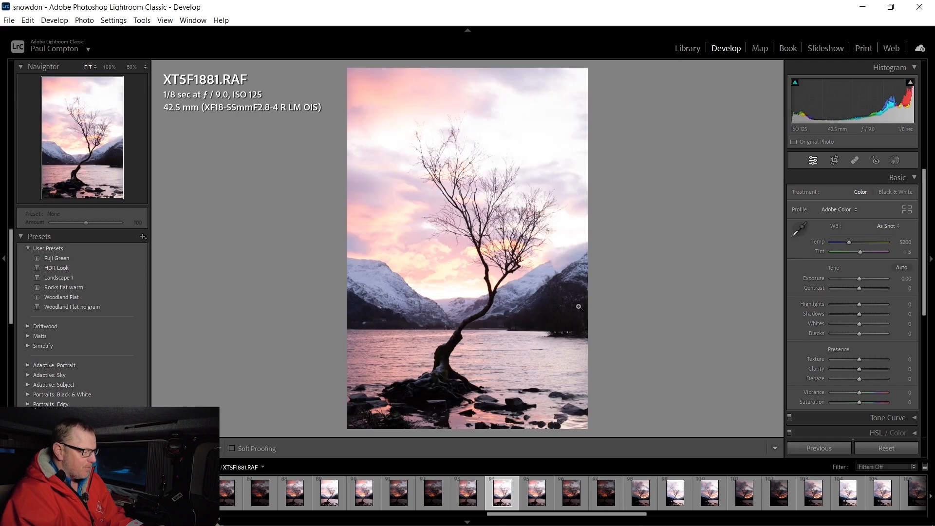
left_click(460, 494)
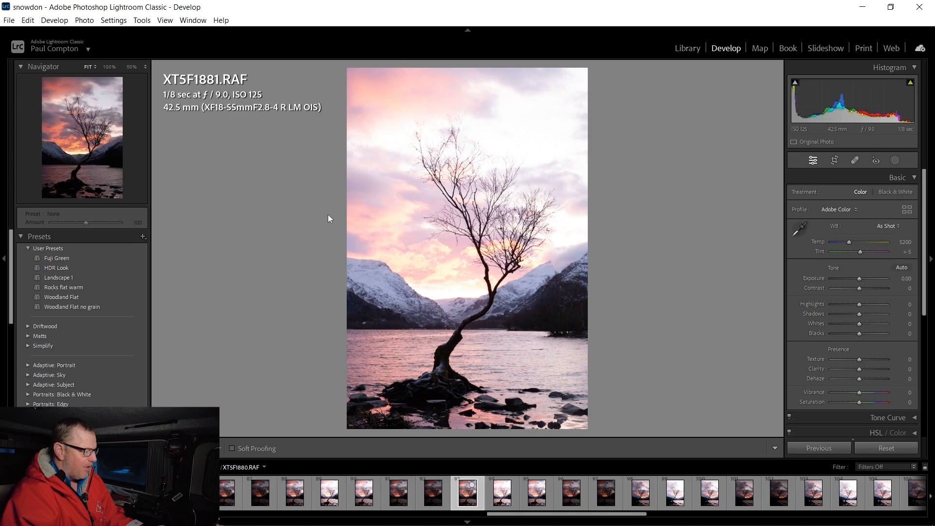
left_click(504, 478)
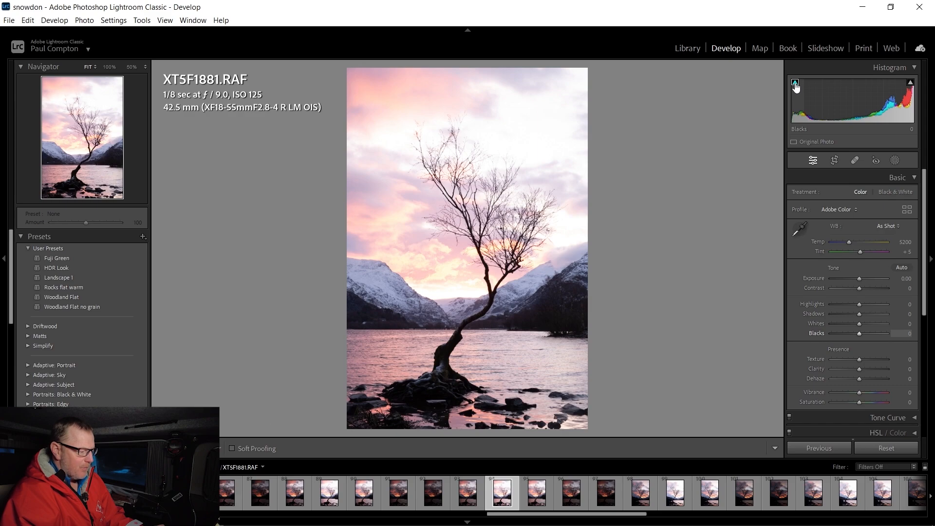
key("j")
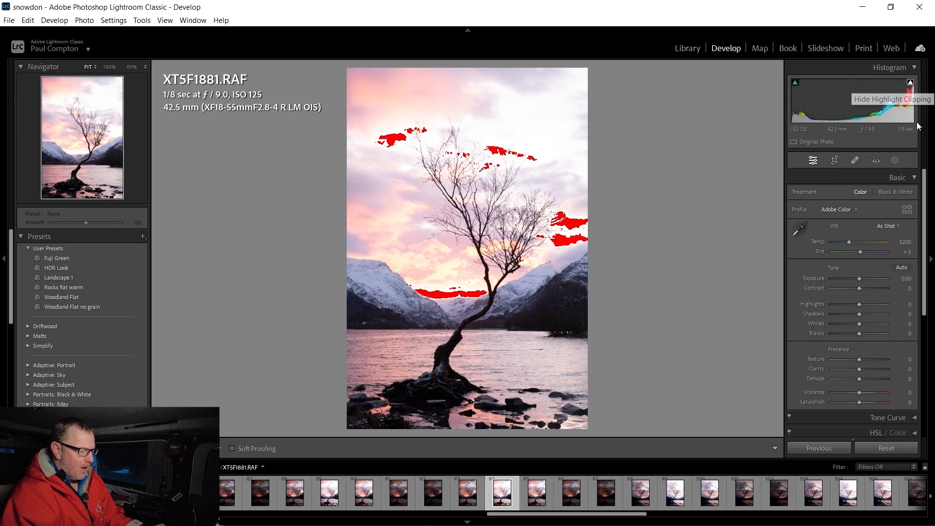
left_click(910, 82)
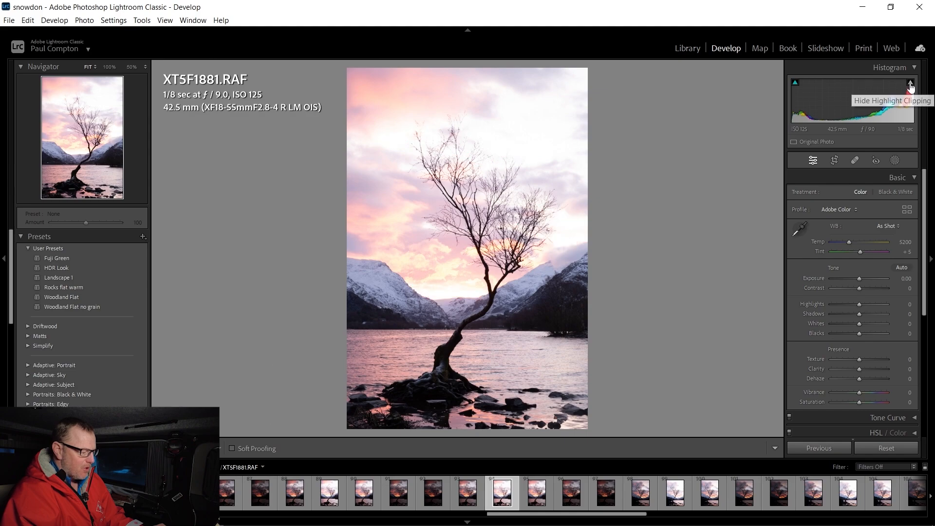
left_click(582, 498)
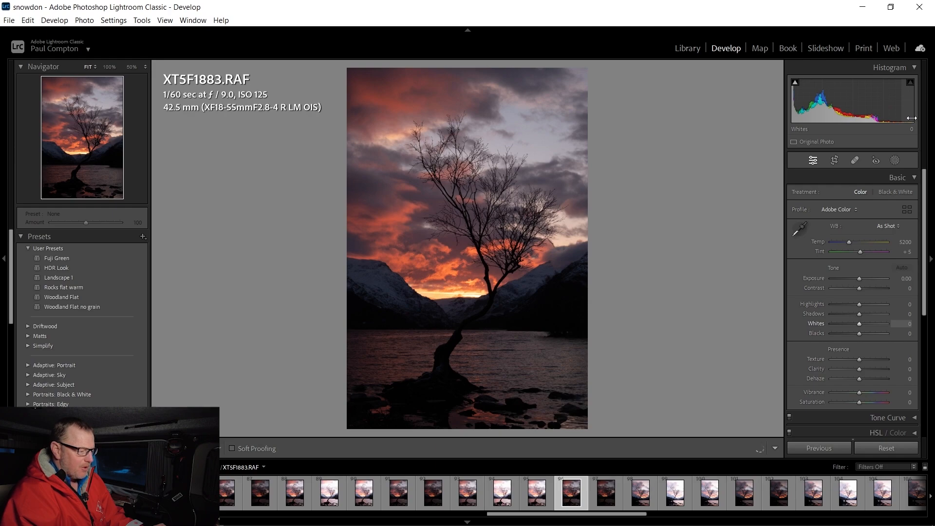
mouse_move(794, 86)
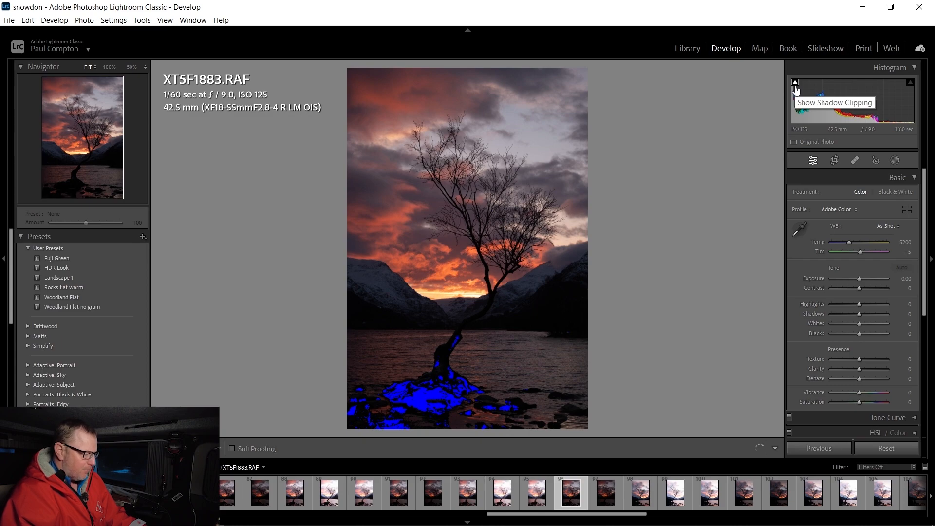
Merge the bracketed exposures starting at XT5F1880.RAF into an HDR photo and inspect its sky and mountains at 100%
left_click(468, 492, "shift")
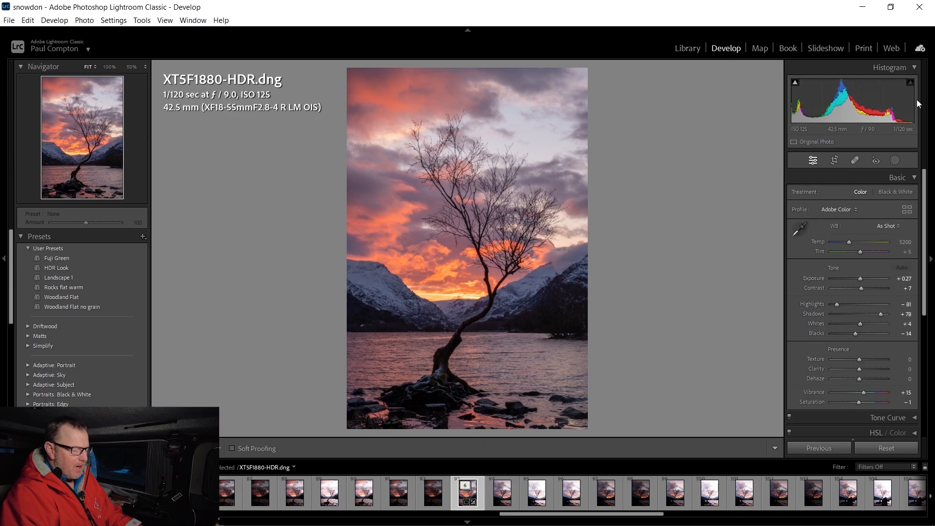
mouse_move(795, 86)
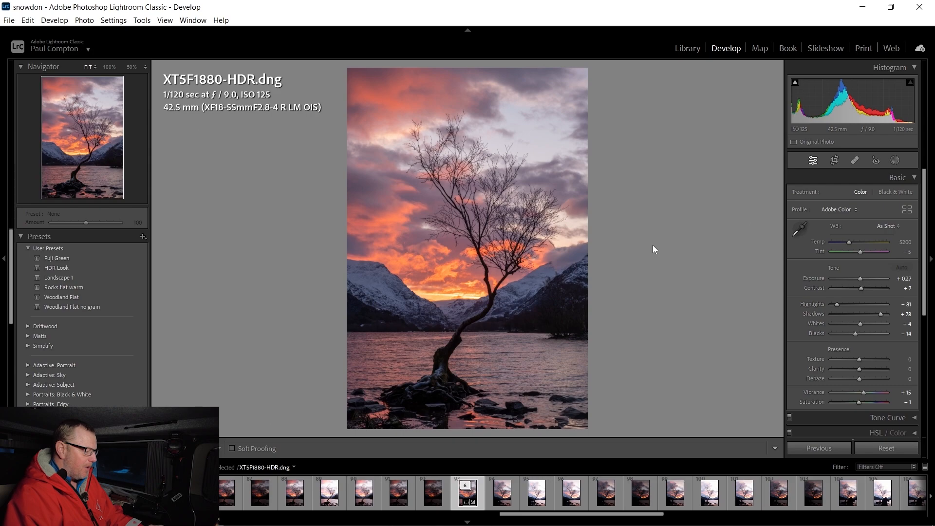
left_click(444, 298)
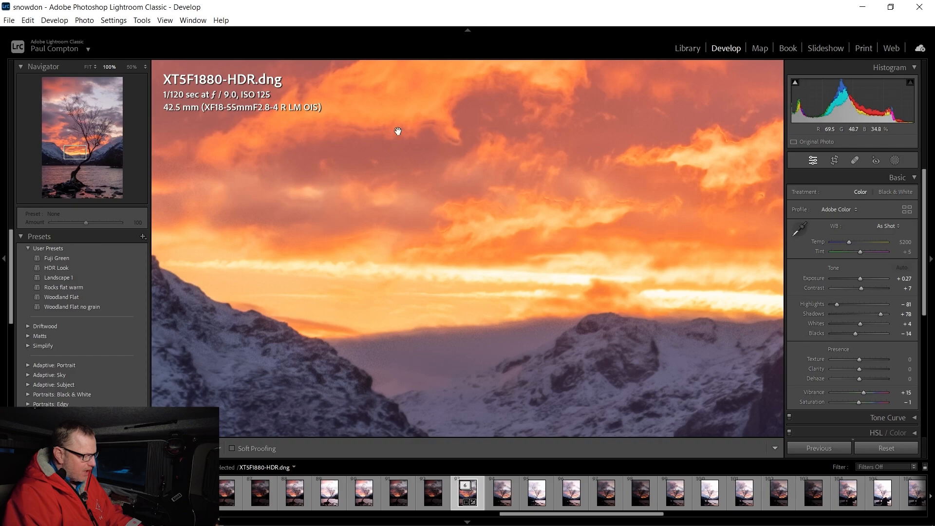
left_click(551, 188)
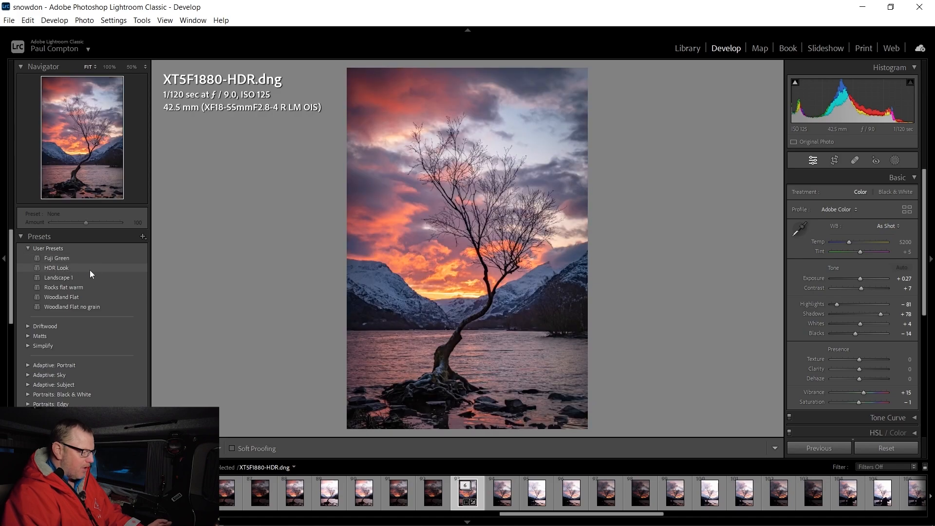
Apply the HDR Look preset to the merged HDR photo and set Dehaze to +25
left_click(104, 267)
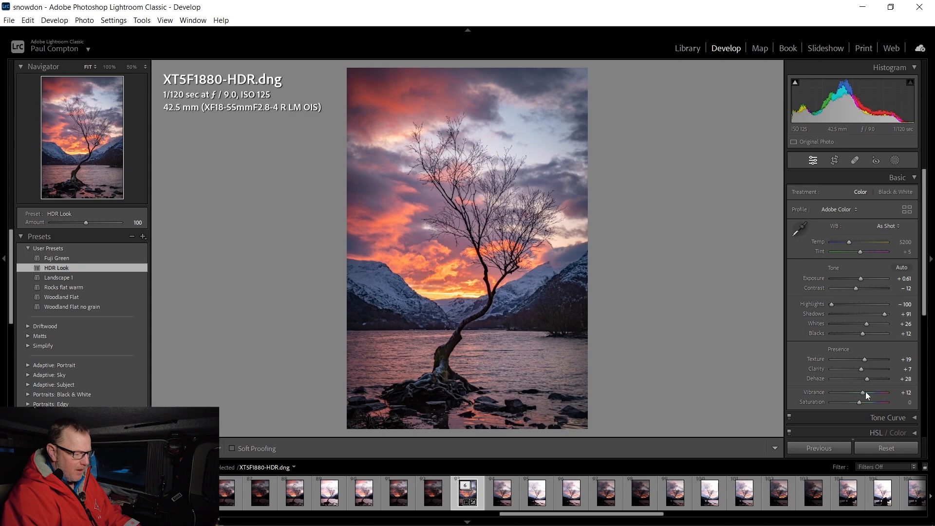
left_click_drag(868, 381, 866, 382)
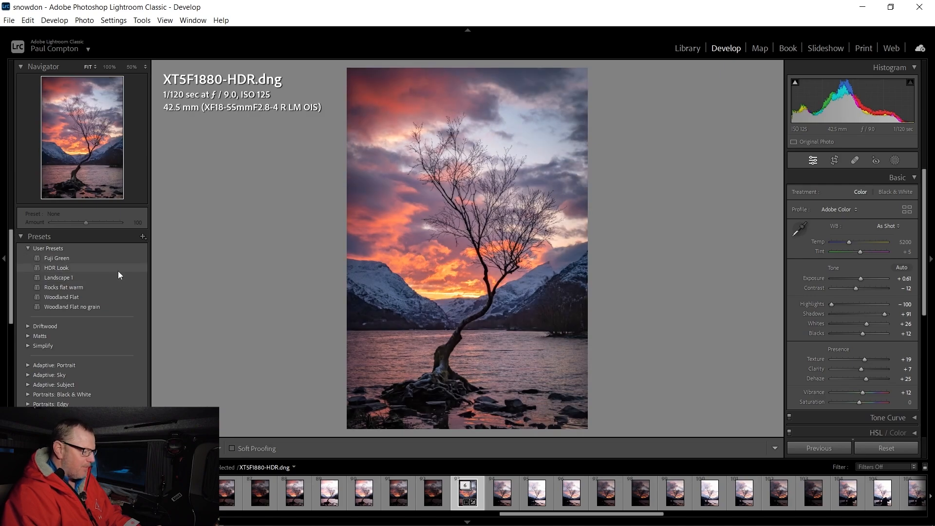
scroll(866, 367, "down", 2)
scroll(872, 374, "down", 3)
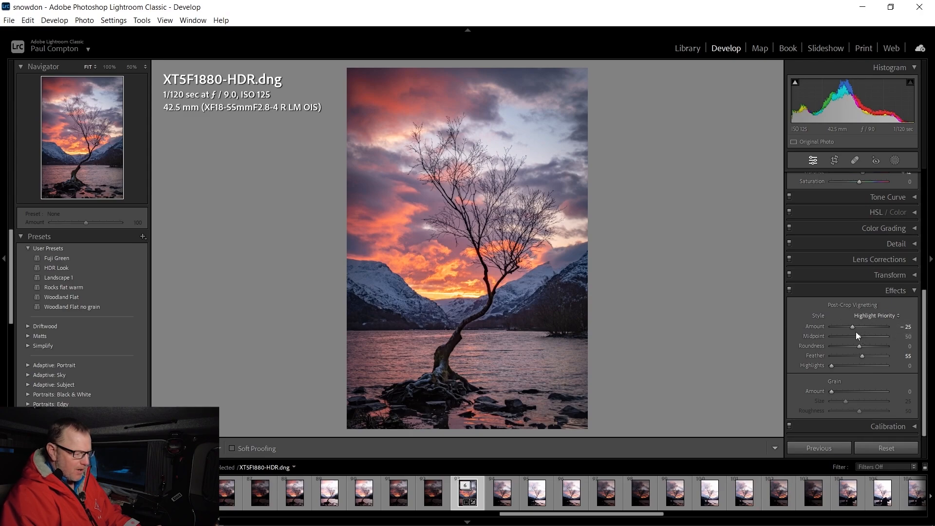
scroll(902, 301, "up", 5)
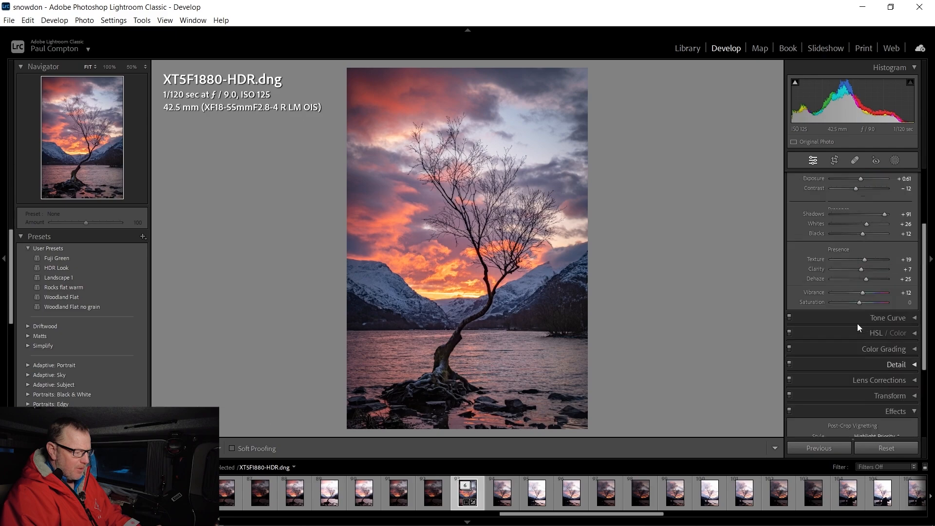
Set the sharpening Detail of the HDR photo to 100 and preview the sharpening mask
scroll(881, 387, "down", 5)
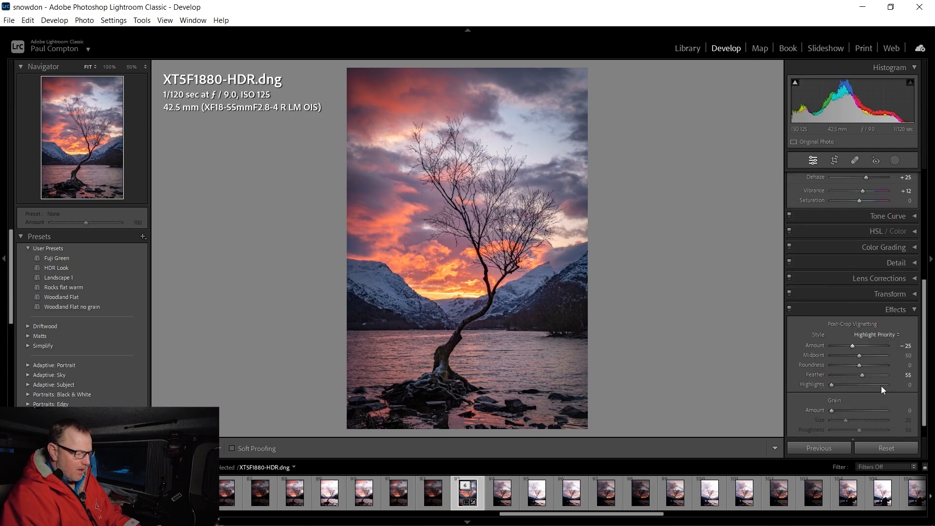
left_click(915, 263)
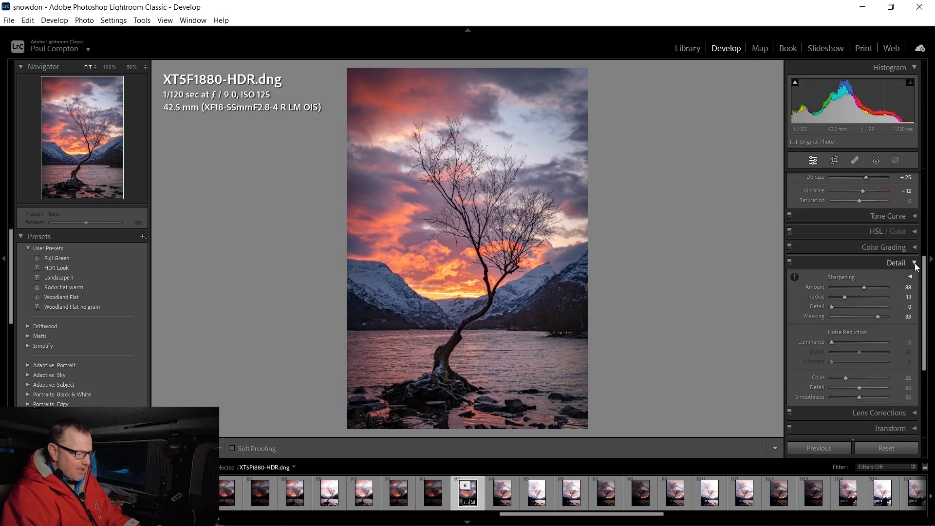
left_click(878, 316, "alt")
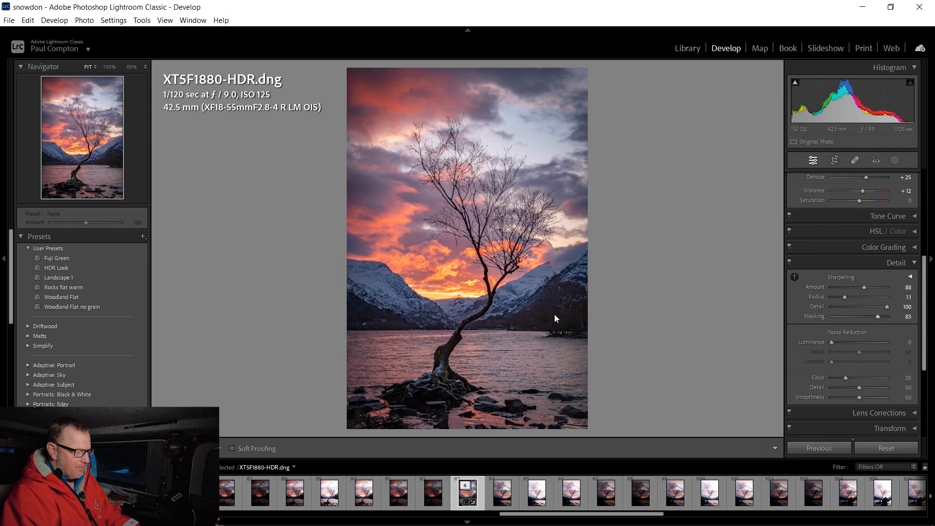
left_click(879, 315, "alt")
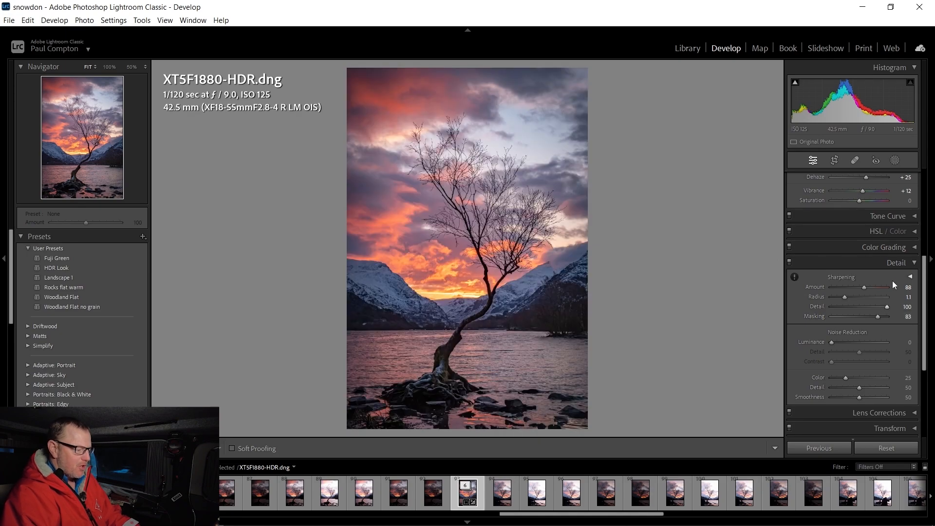
left_click(914, 263)
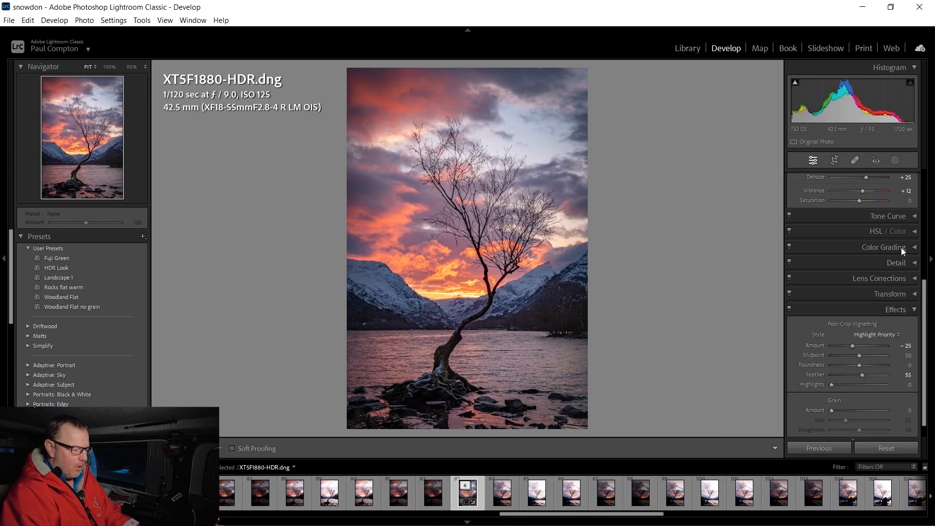
Review the photo's HSL saturation, luminance and hue settings
left_click(914, 232)
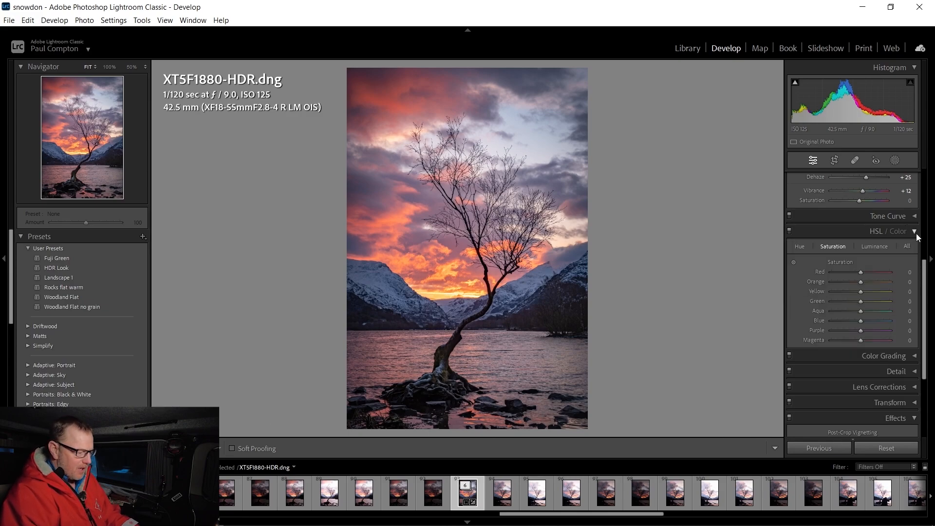
left_click(876, 246)
left_click(801, 247)
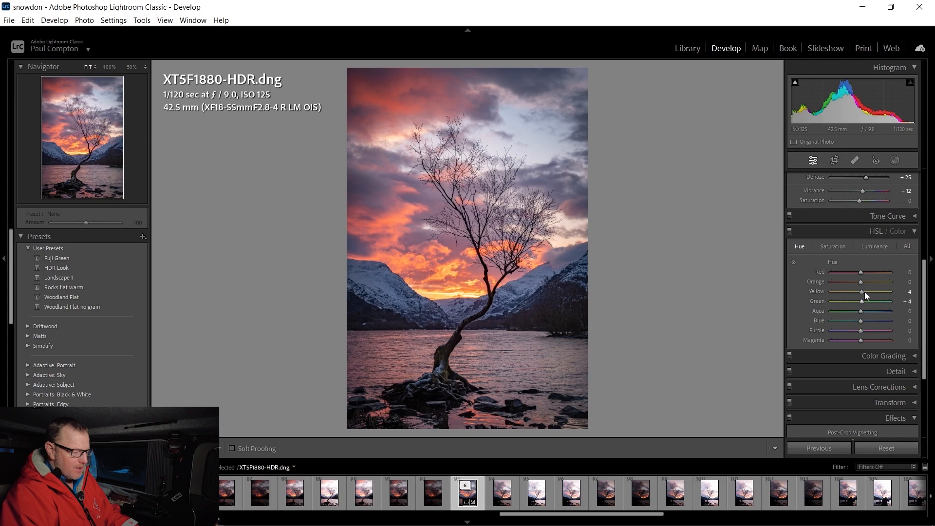
left_click(914, 231)
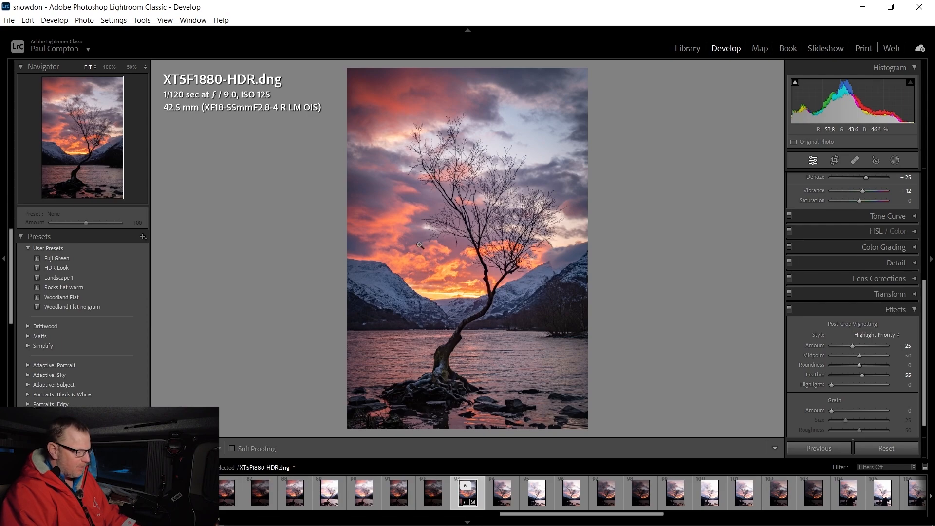
Inspect the dark tree roots at 100% and raise Shadows to +100
left_click(419, 403)
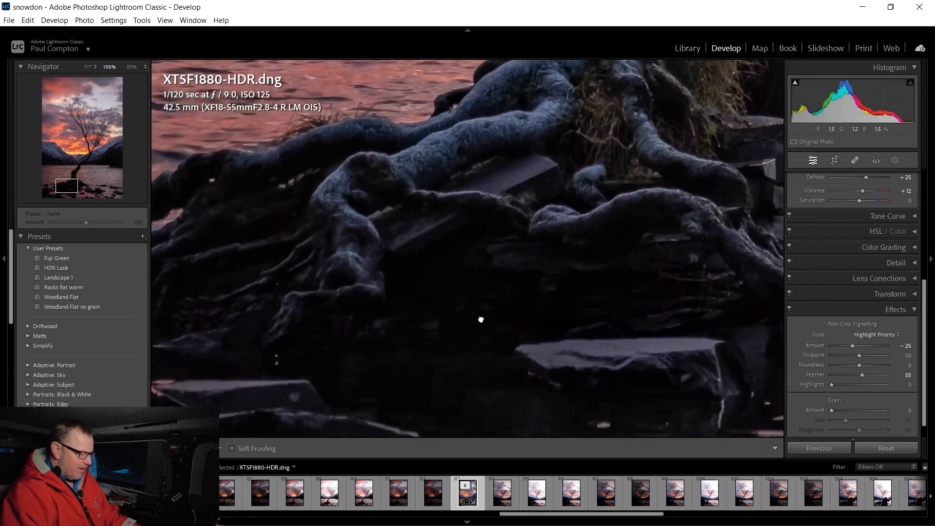
left_click_drag(481, 320, 561, 299)
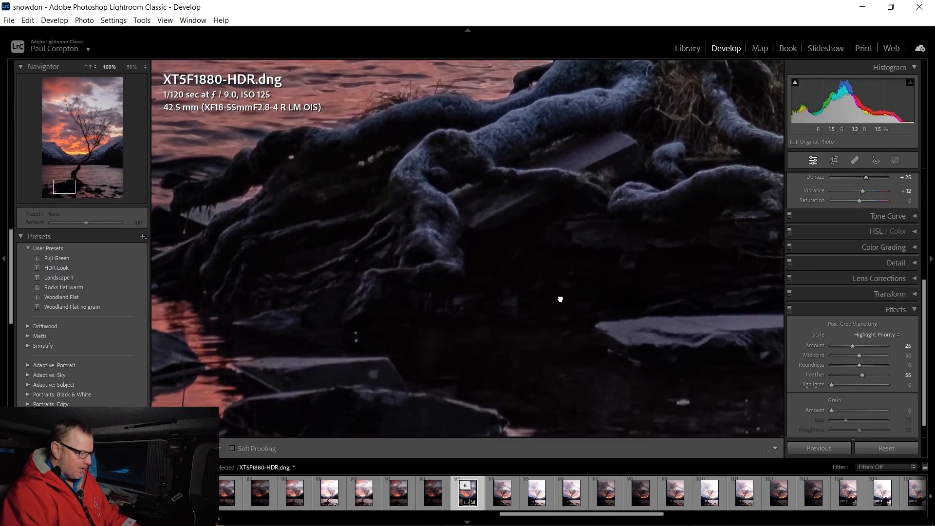
scroll(896, 221, "up", 5)
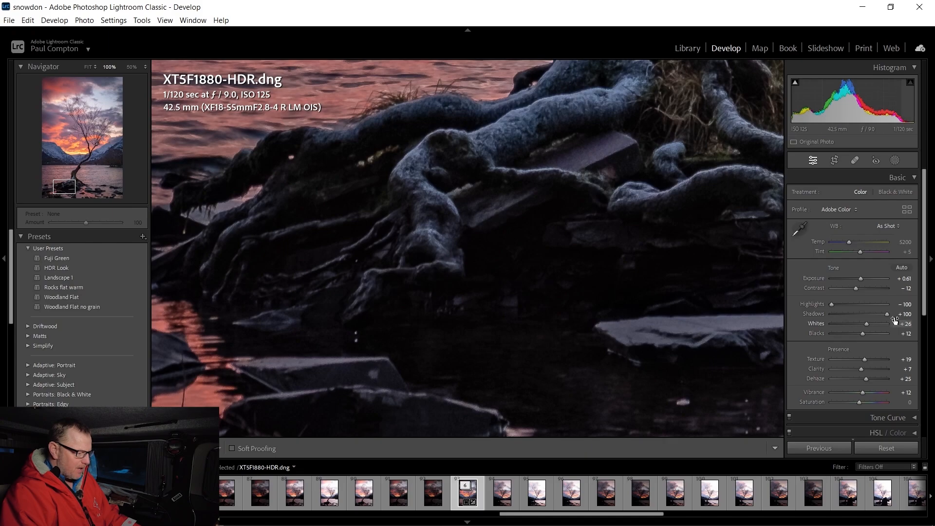
left_click(514, 280)
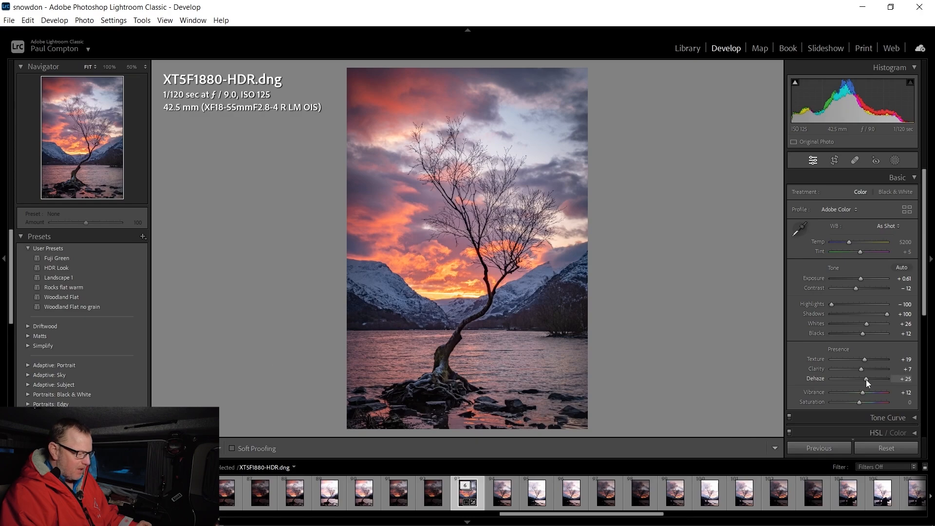
Compare negative and strong positive Dehaze amounts on the photo and set Dehaze to +14
left_click_drag(866, 379, 852, 379)
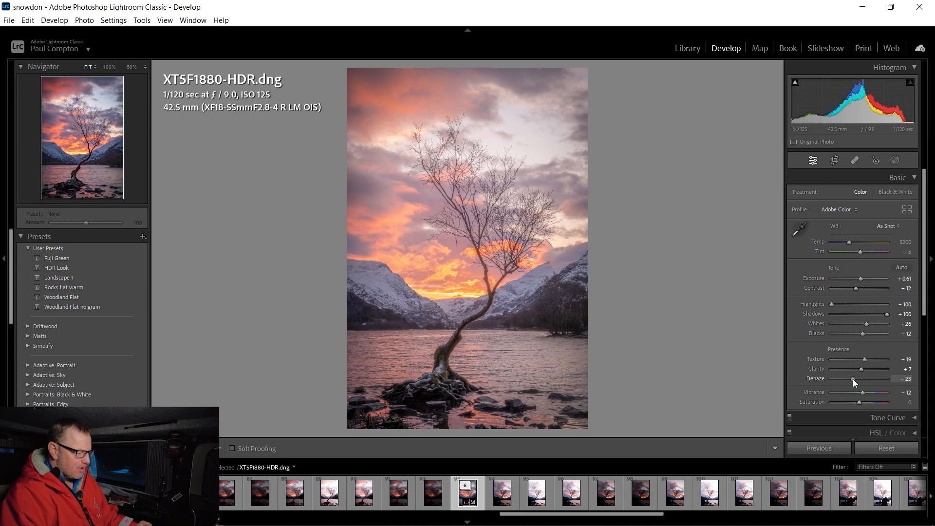
left_click_drag(852, 379, 859, 380)
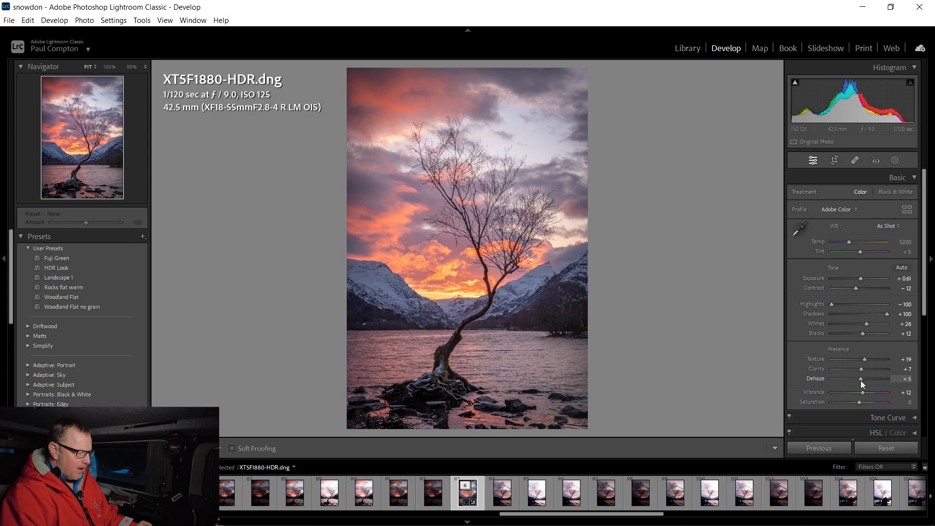
left_click_drag(860, 381, 875, 379)
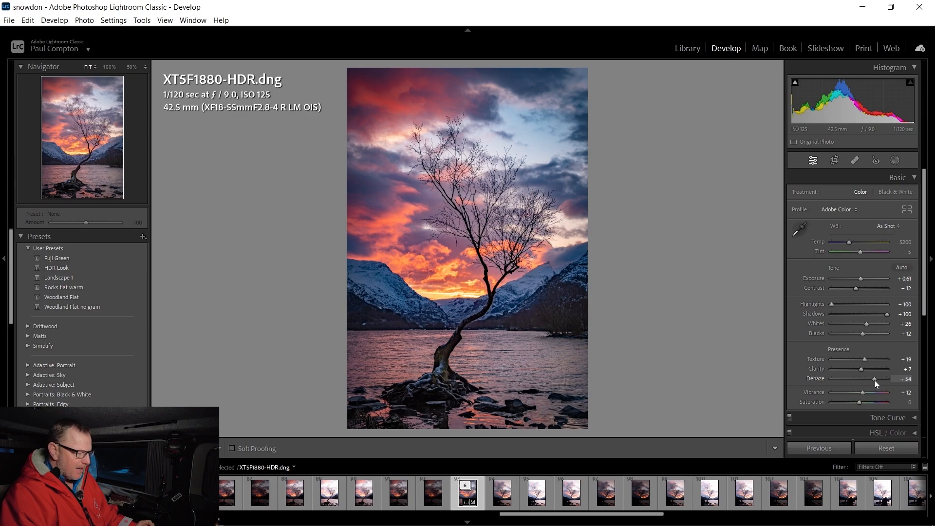
left_click_drag(874, 379, 862, 379)
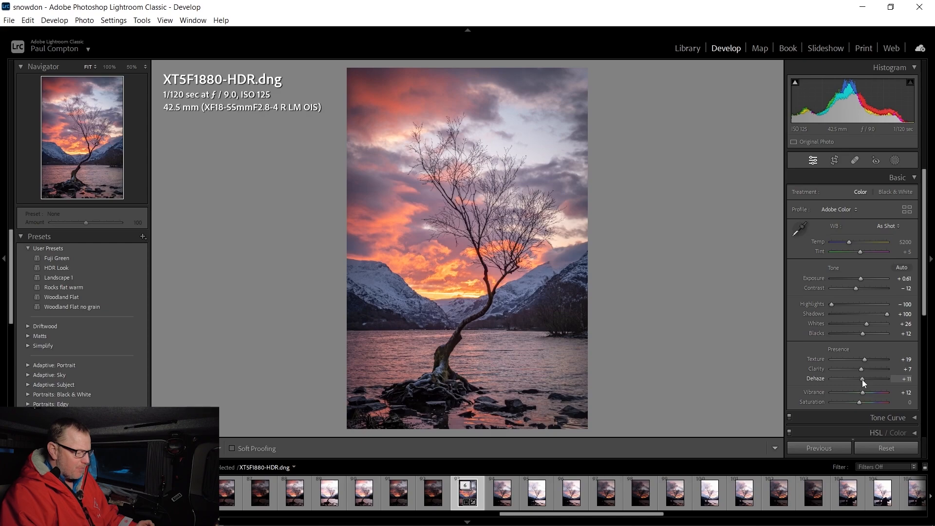
left_click_drag(861, 379, 863, 379)
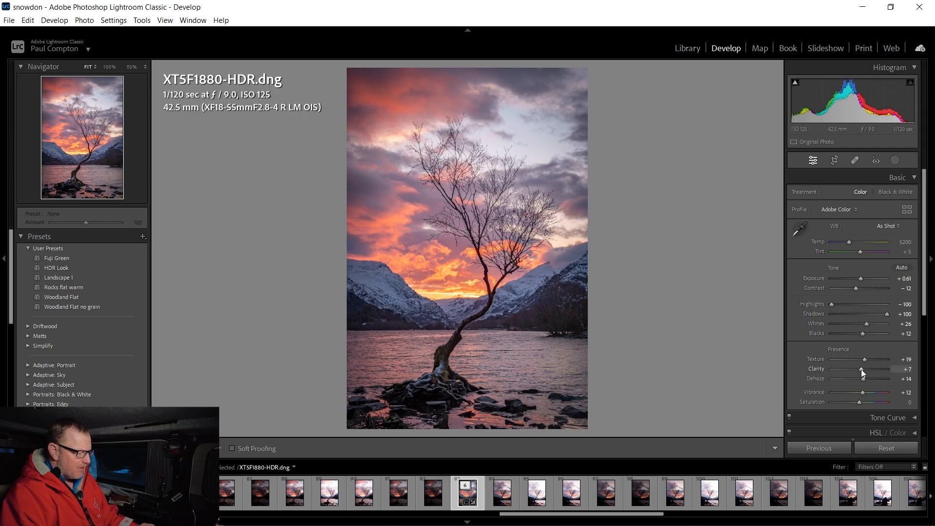
Compare softer and stronger Clarity amounts and set Clarity to +16
left_click_drag(861, 369, 851, 367)
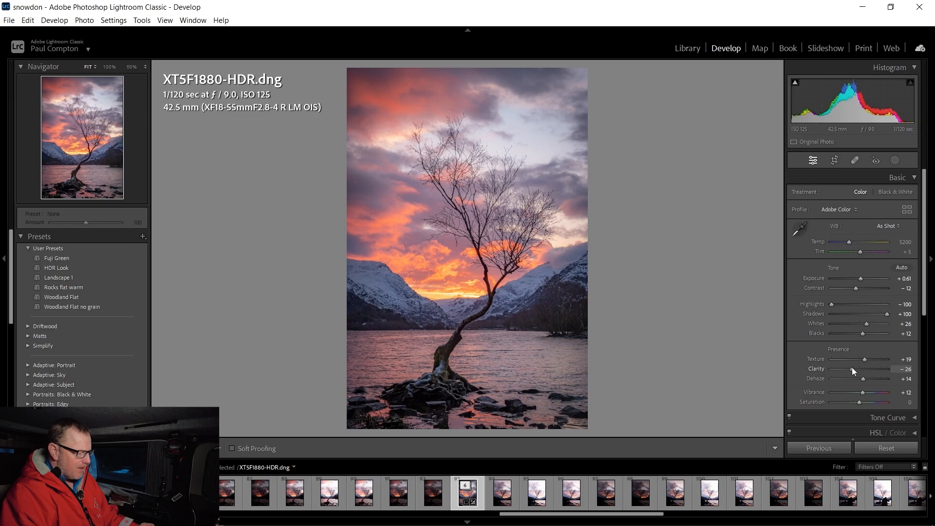
left_click_drag(851, 370, 865, 375)
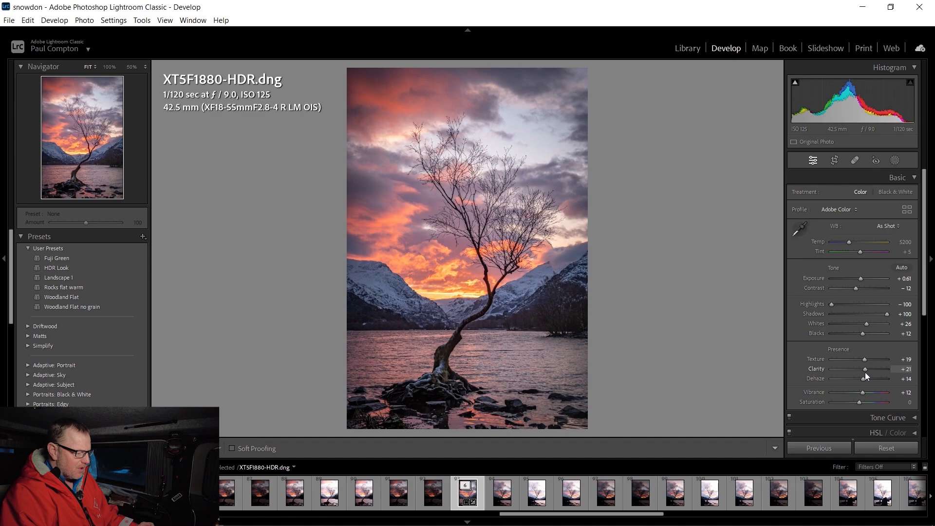
left_click_drag(865, 371, 863, 372)
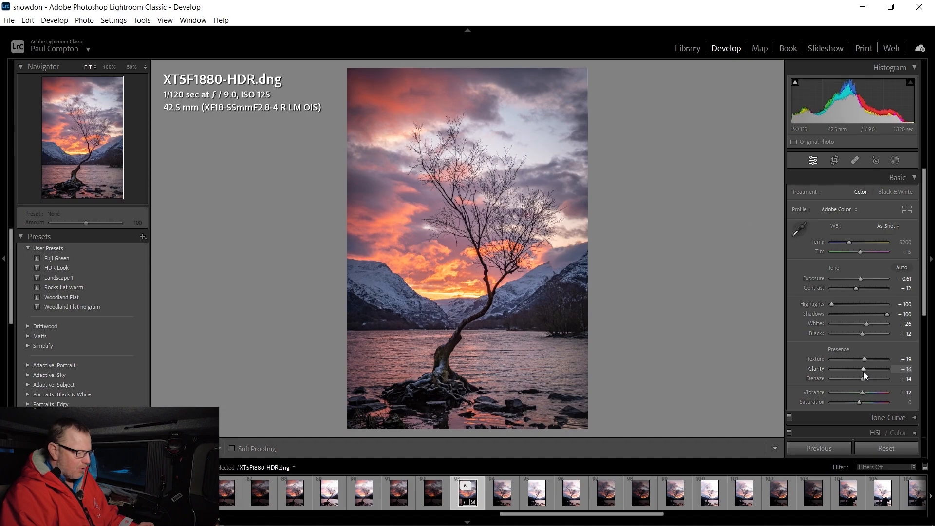
mouse_move(863, 372)
left_mouse_down()
mouse_move(843, 375)
mouse_move(864, 381)
left_mouse_up()
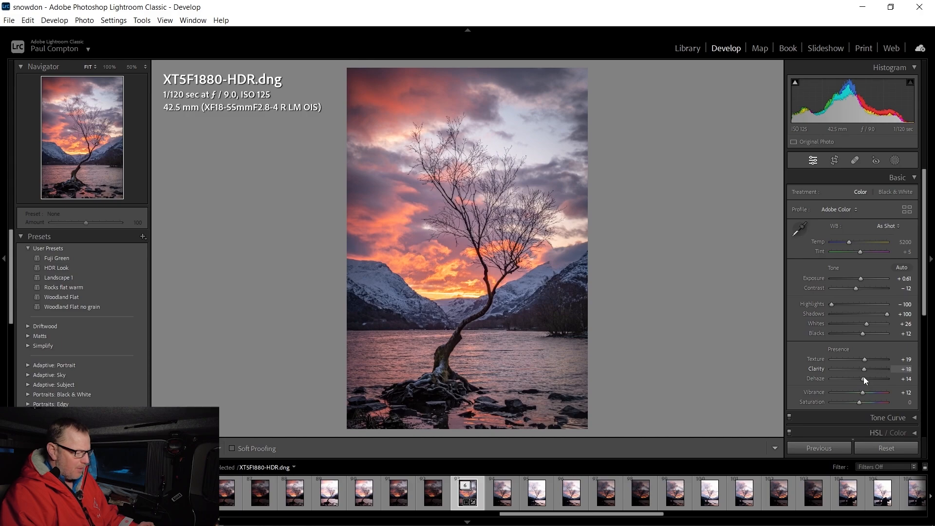
left_click_drag(863, 377, 864, 378)
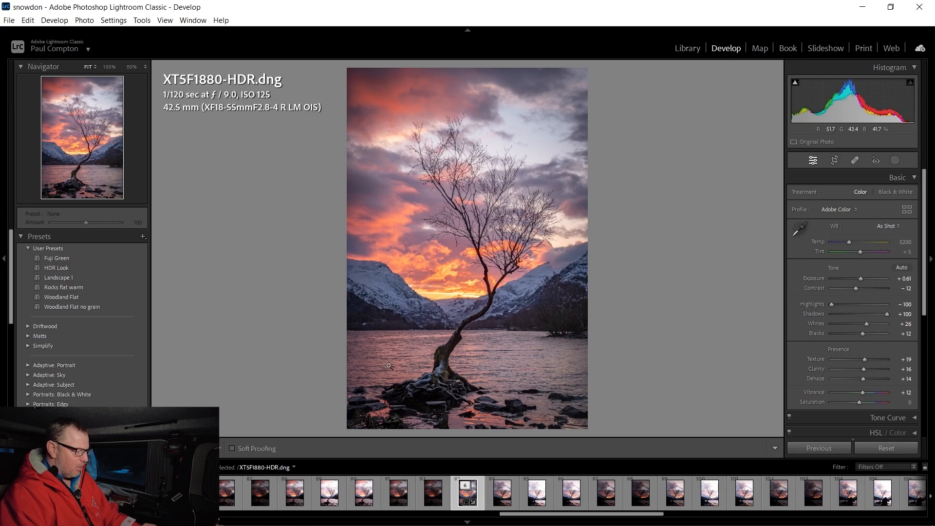
Examine the tree at 100% from its roots up to the branches and check the photo's highlight and shadow clipping
left_click(433, 379)
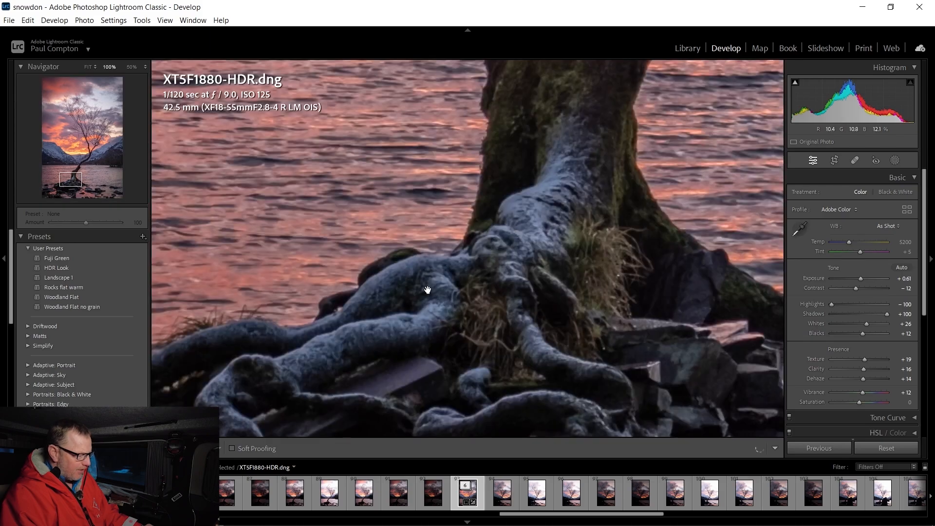
left_click_drag(584, 184, 513, 327)
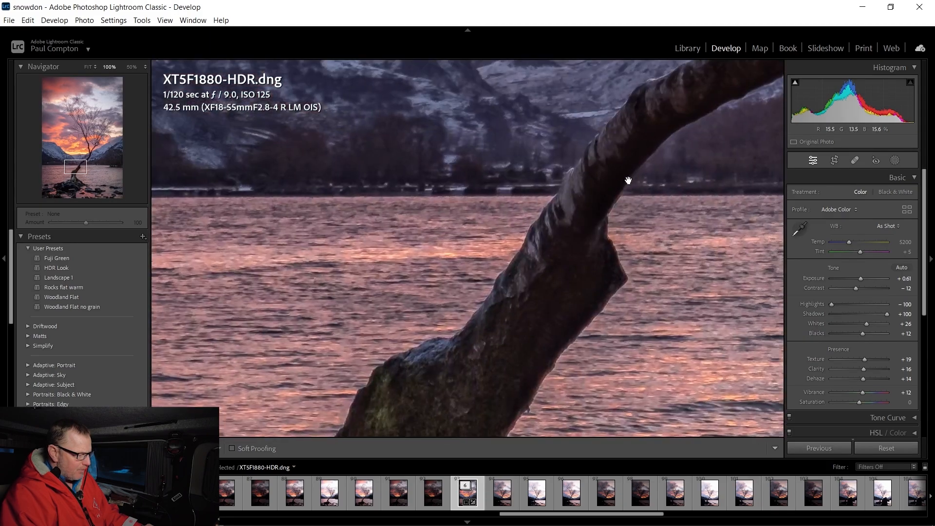
left_click_drag(663, 103, 618, 207)
left_click_drag(682, 165, 579, 232)
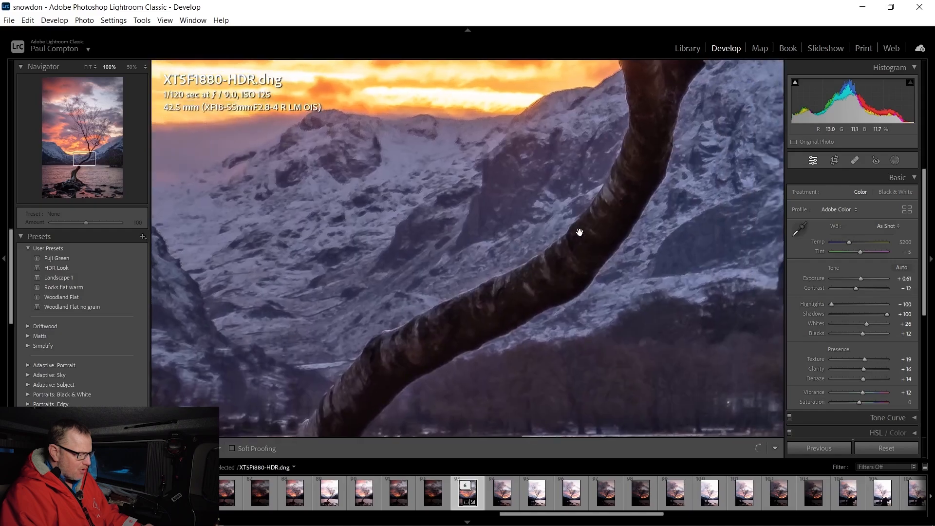
left_click_drag(653, 114, 575, 244)
left_click_drag(566, 164, 577, 307)
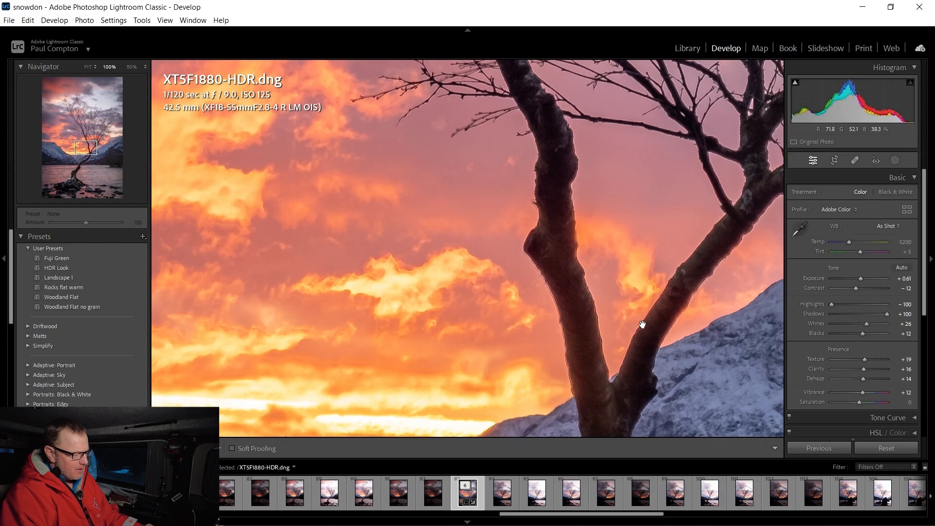
left_click(572, 270)
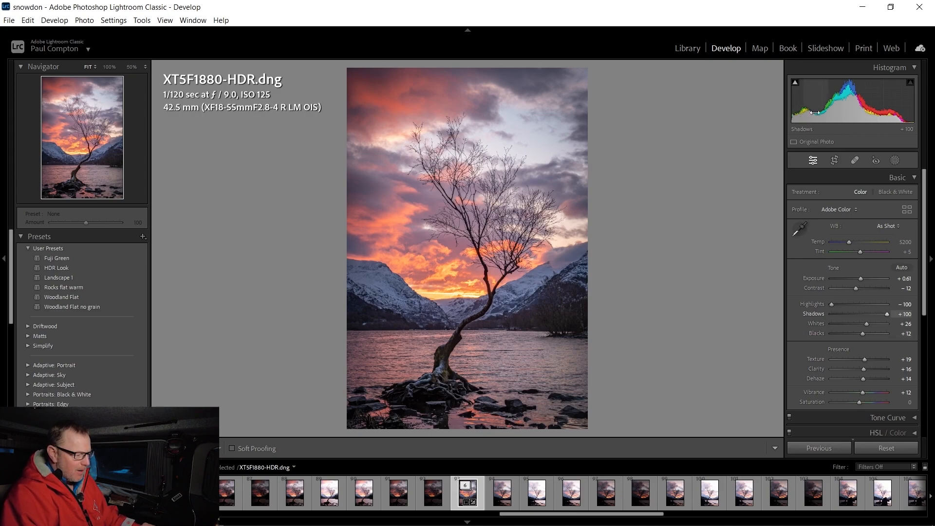
left_click(910, 84)
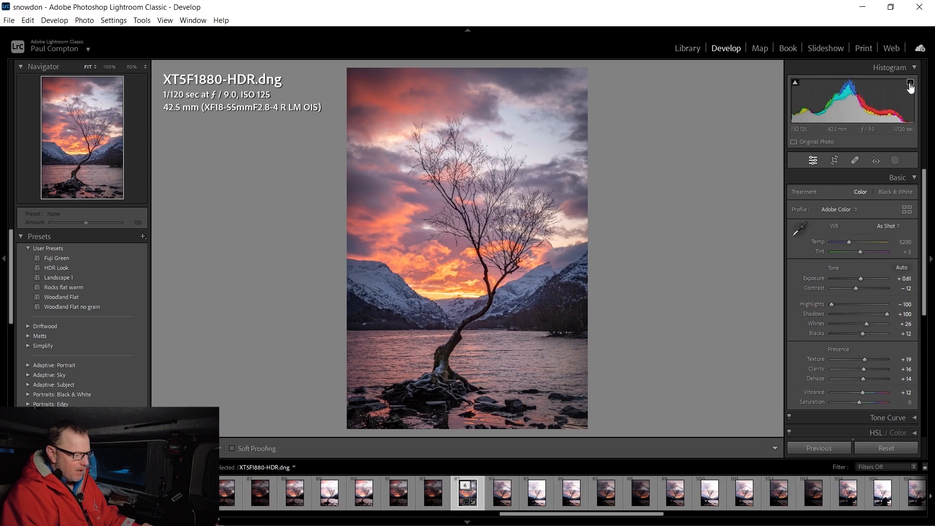
left_click(795, 82)
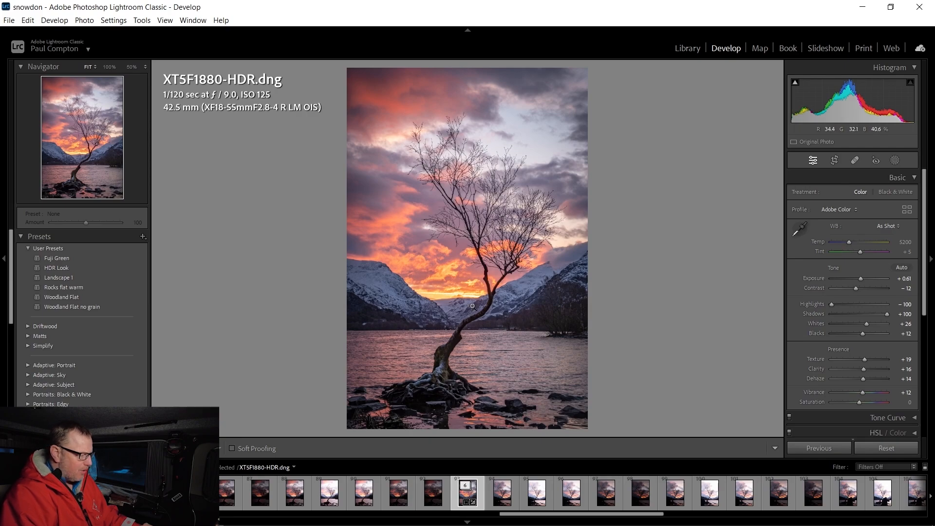
Lift the darkest tones by setting the tone curve's Shadows region to +23
scroll(864, 331, "down", 3)
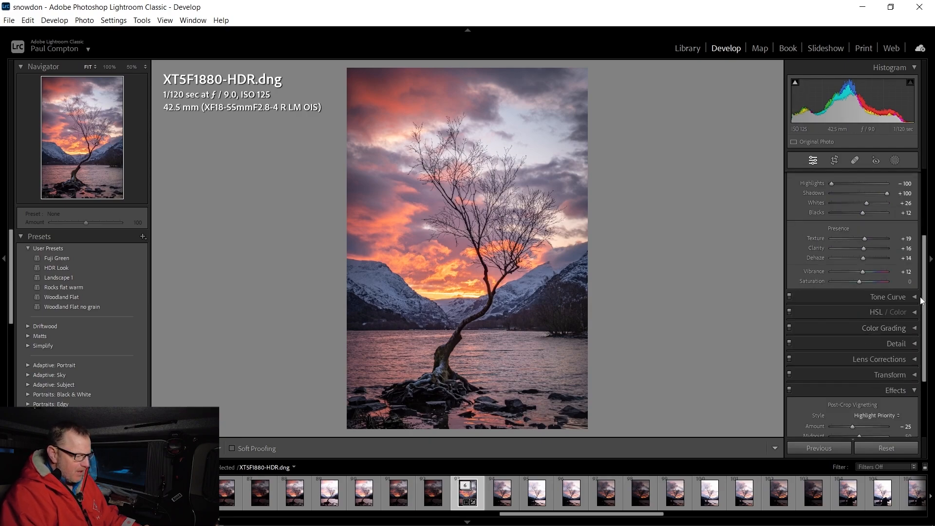
left_click(915, 298)
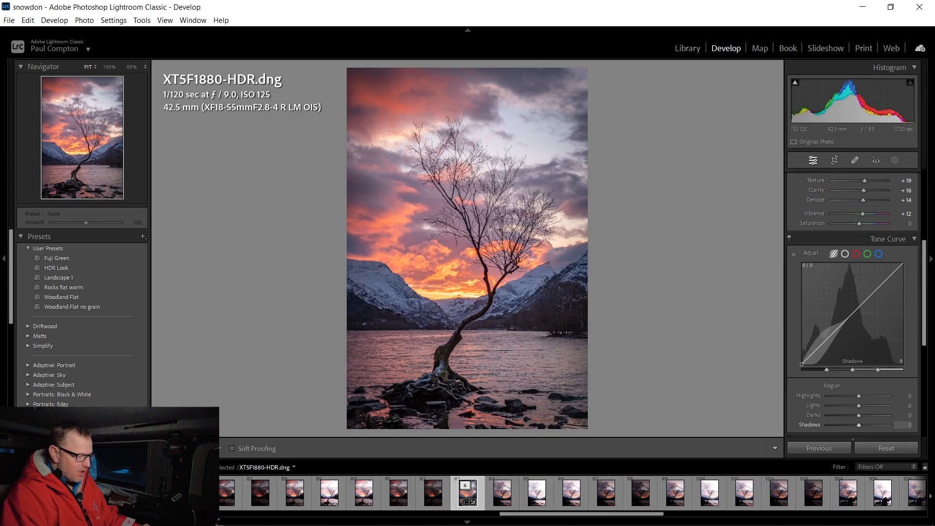
left_click_drag(861, 425, 863, 425)
left_click_drag(801, 364, 803, 363)
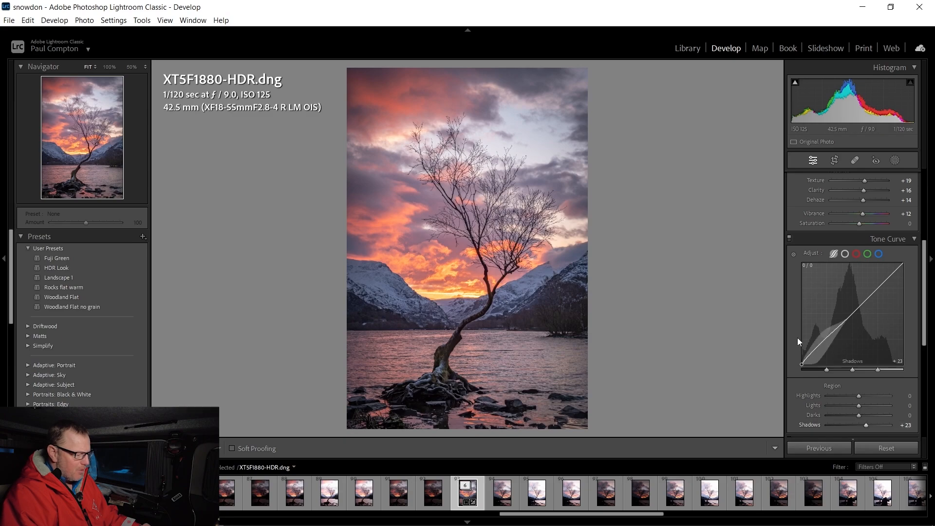
left_click(914, 238)
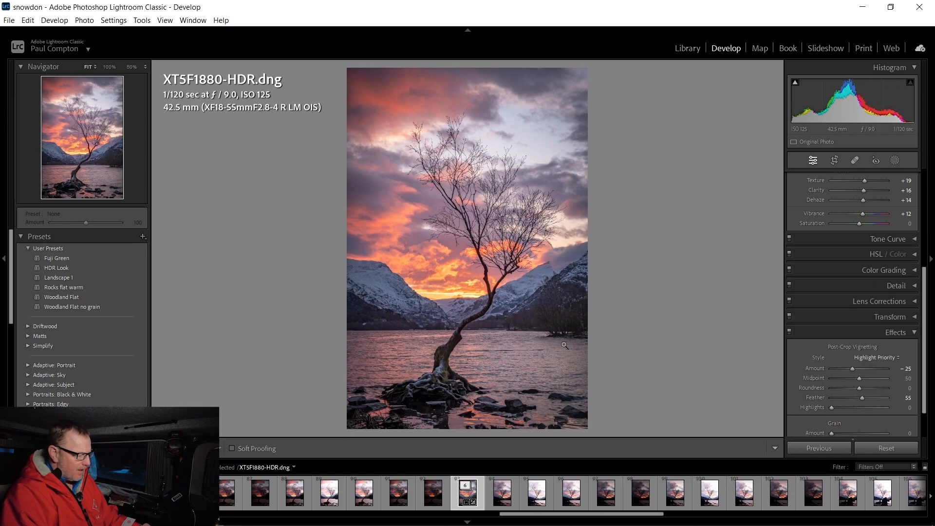
Examine the shadow detail in the tree roots and shoreline rocks at 100%
left_click(434, 377)
left_click_drag(434, 390, 530, 229)
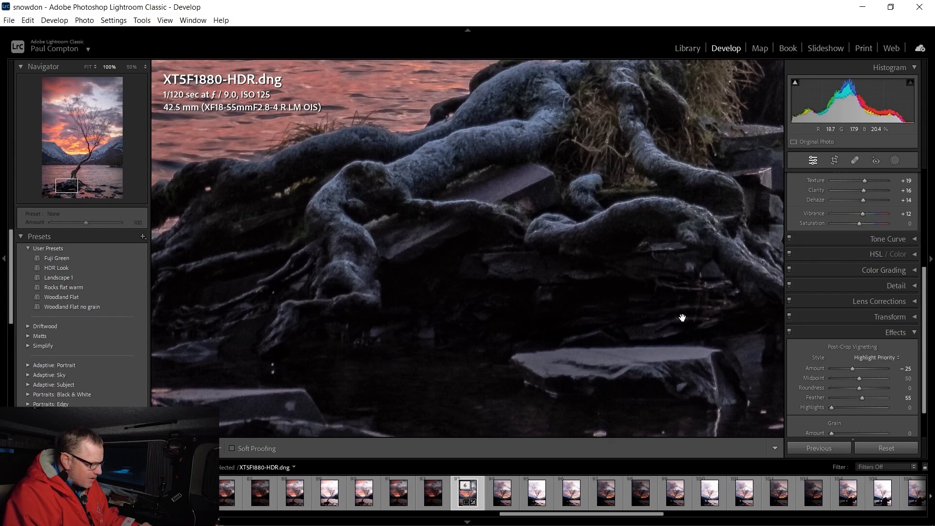
left_click_drag(323, 295, 520, 264)
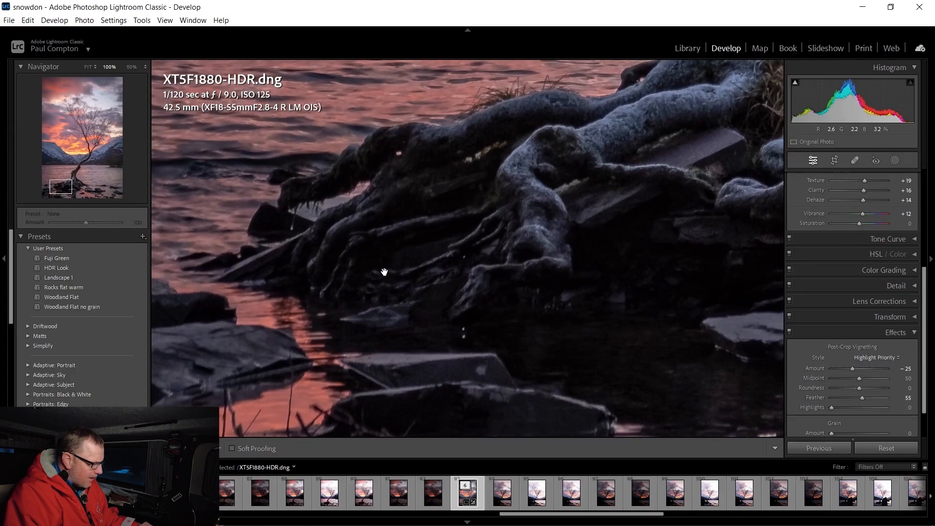
Examine the tree roots, shoreline rocks and fine branches against the sky at 100%
left_click_drag(597, 258, 213, 291)
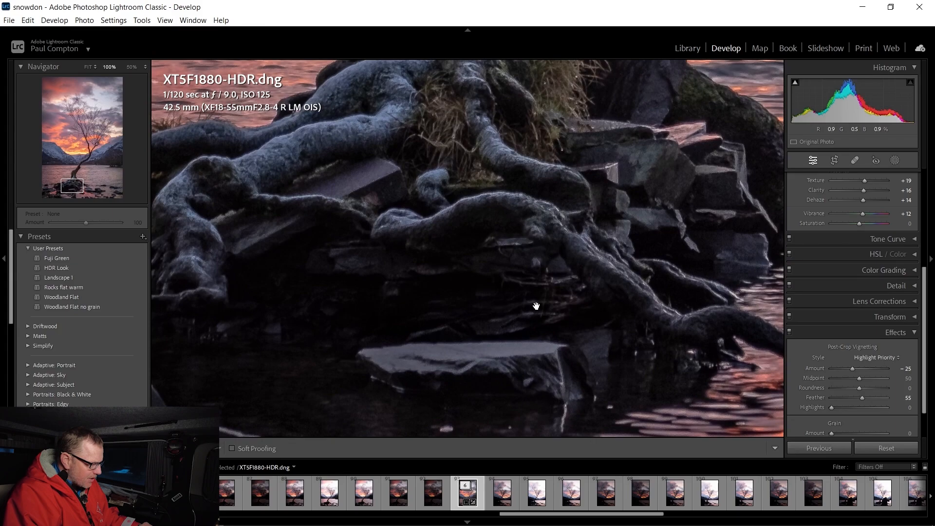
mouse_move(586, 300)
left_mouse_down()
mouse_move(384, 298)
mouse_move(374, 308)
mouse_move(390, 268)
mouse_move(559, 354)
mouse_move(577, 327)
mouse_move(609, 403)
mouse_move(571, 390)
mouse_move(586, 295)
left_mouse_up()
left_click(539, 323)
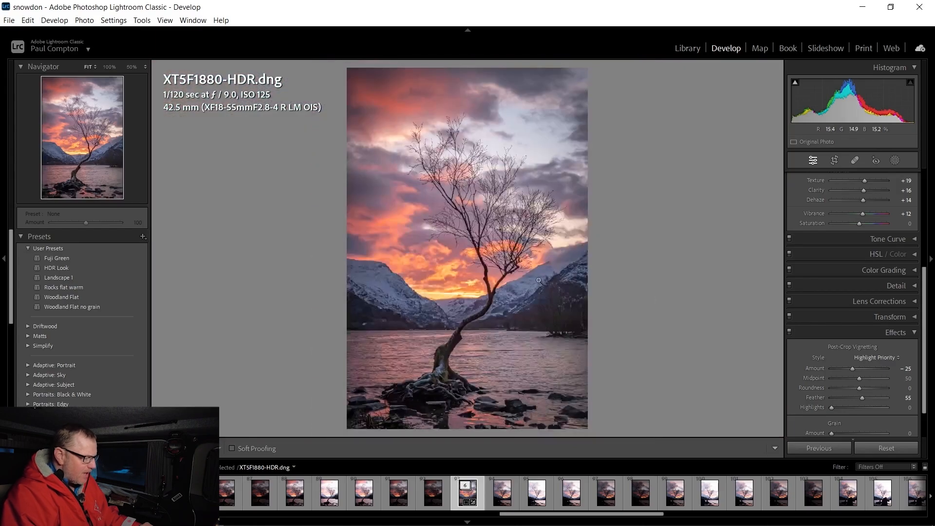
left_click(484, 250)
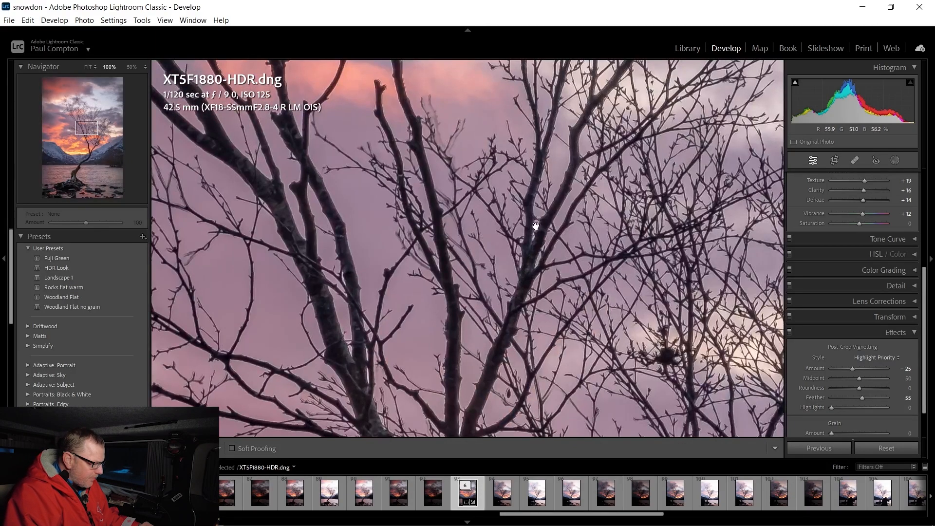
left_click_drag(430, 250, 515, 292)
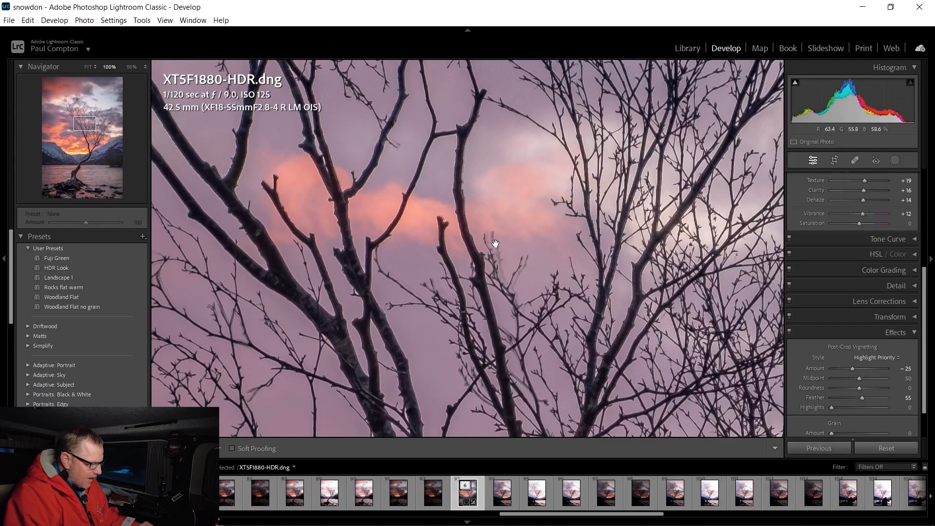
left_click_drag(359, 313, 525, 282)
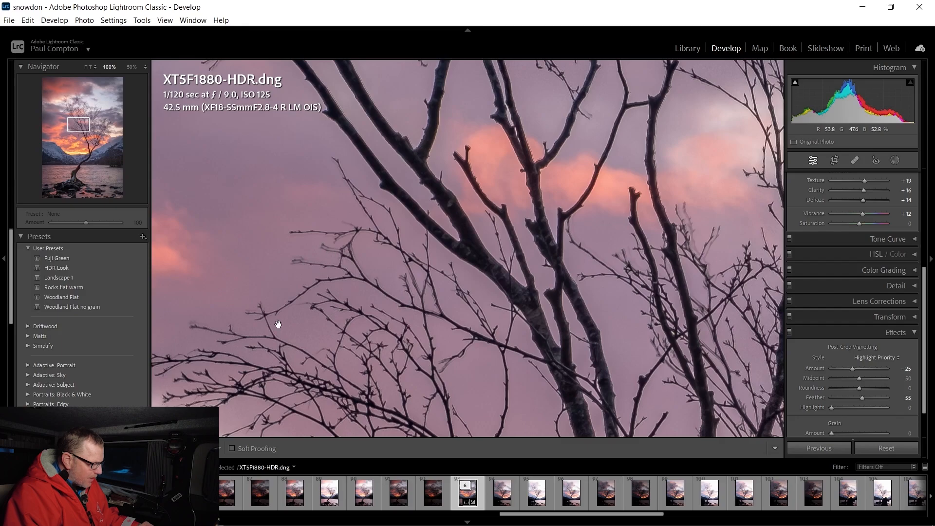
left_click_drag(277, 326, 244, 335)
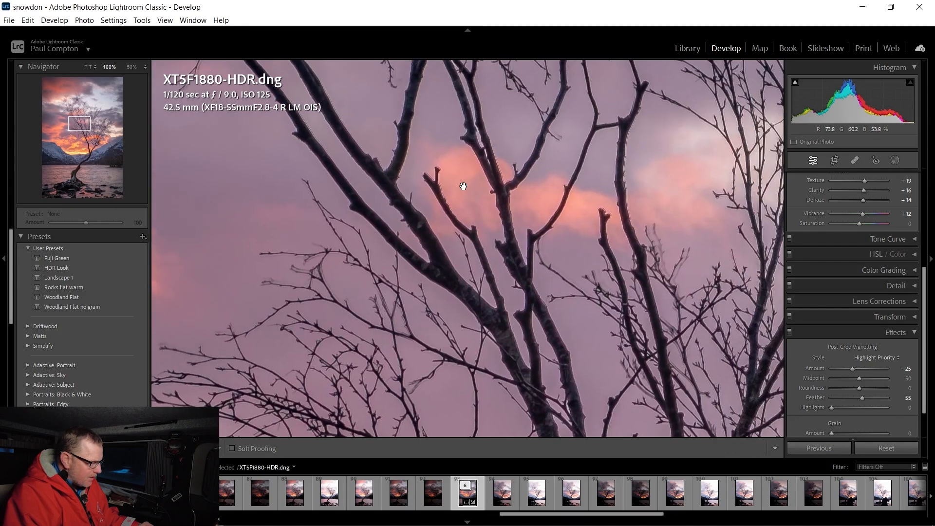
left_click_drag(483, 168, 379, 139)
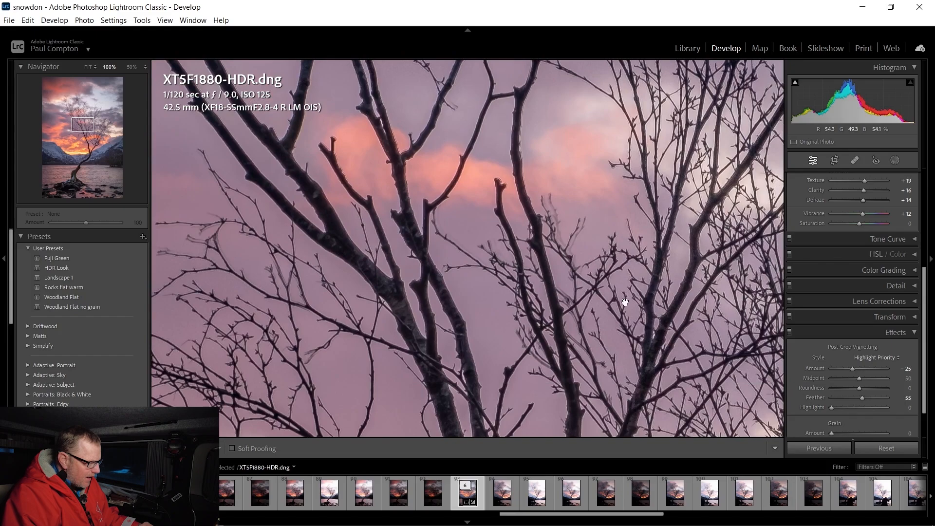
left_click_drag(624, 302, 521, 208)
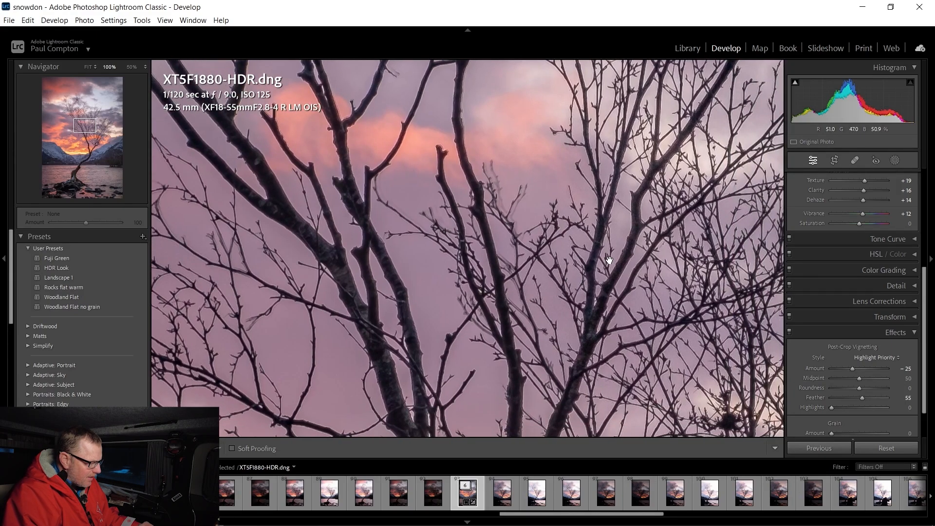
left_click_drag(609, 260, 483, 261)
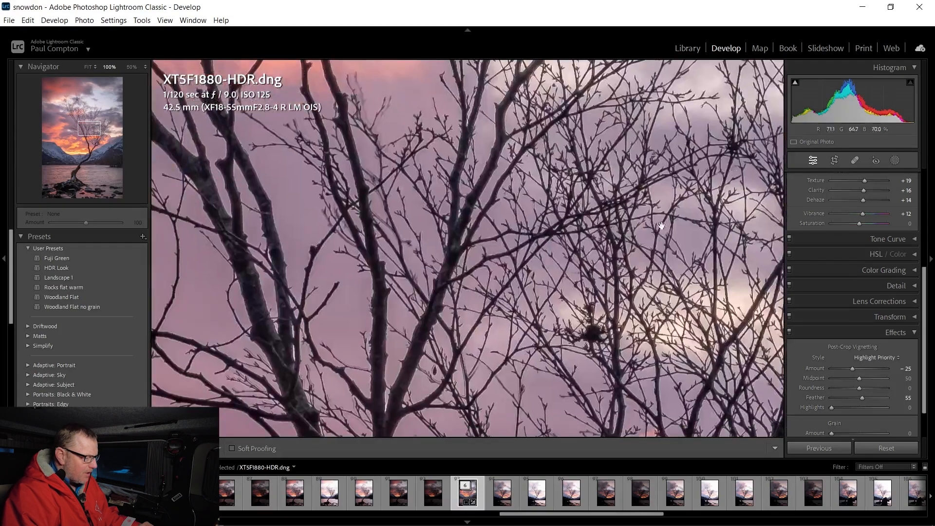
left_click(483, 260)
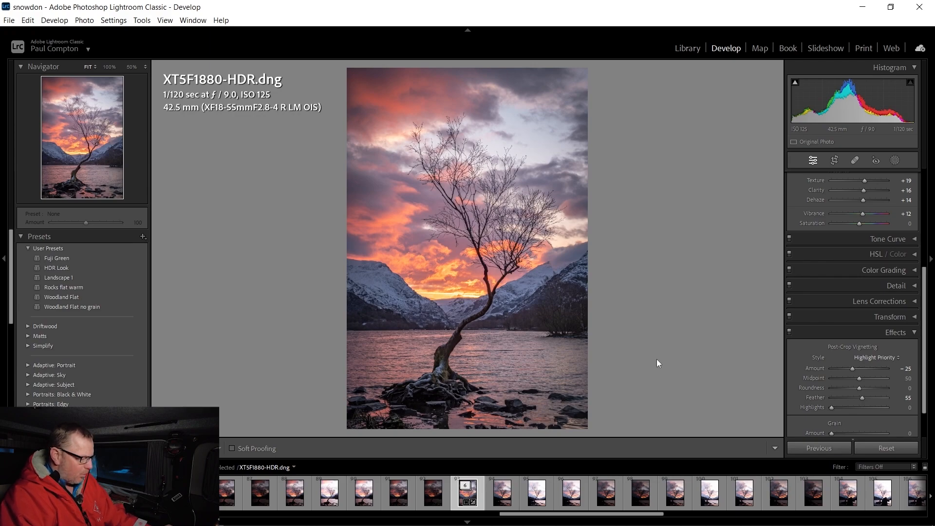
Rate the HDR photo one star and expand its stack of source exposures in the library grid
key("1")
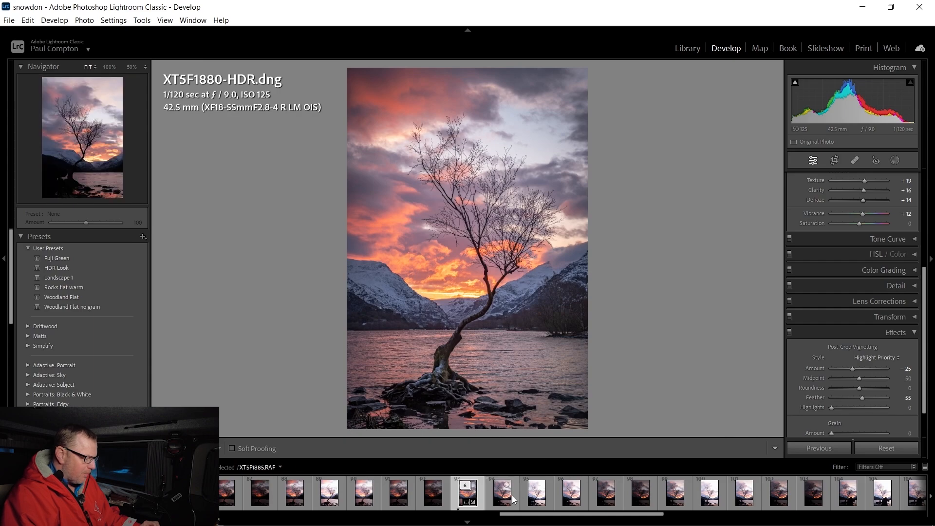
key("g")
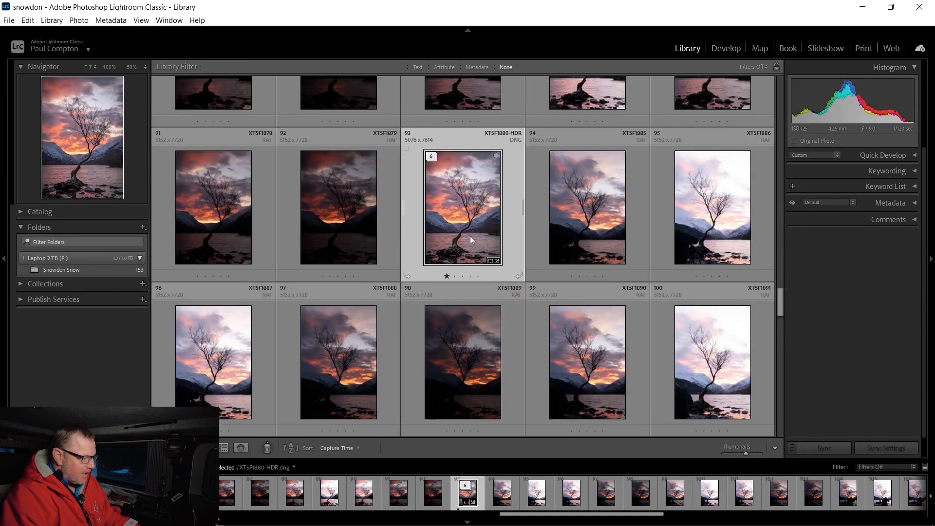
scroll(384, 235, "up", 2)
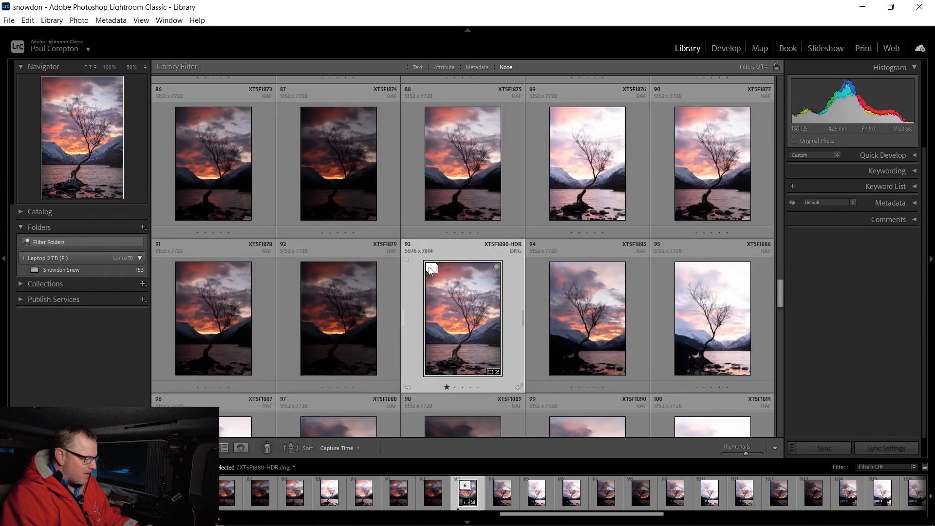
left_click(430, 269)
scroll(589, 322, "down", 2)
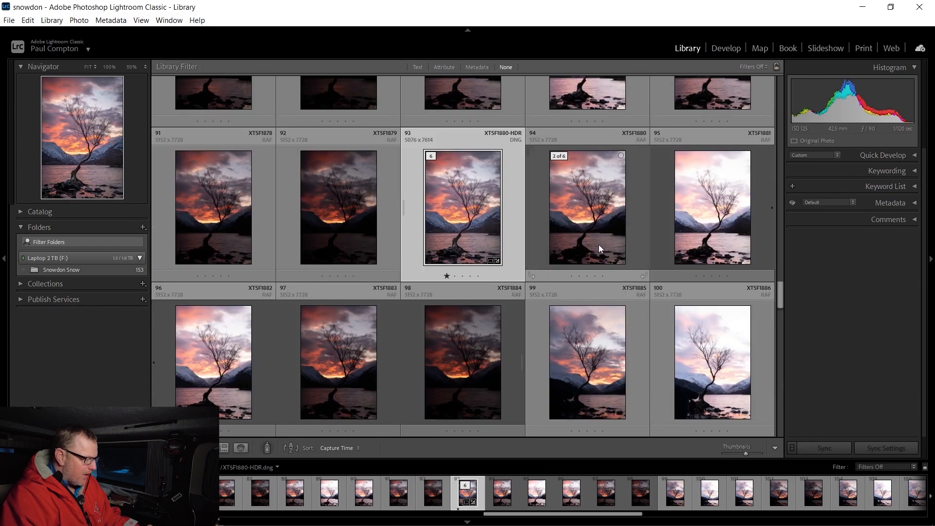
Open the single exposure XT5F1880.RAF for developing and apply the HDR Look preset
left_click(587, 206)
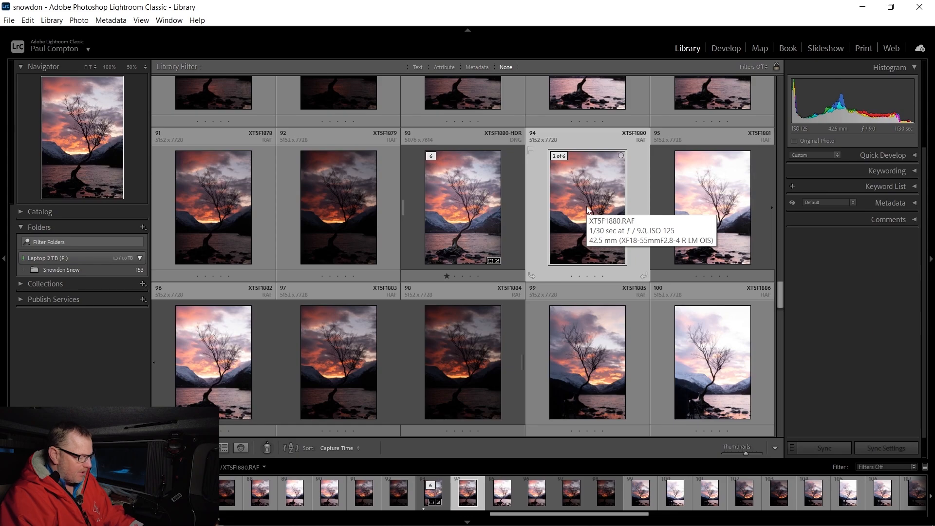
key("d")
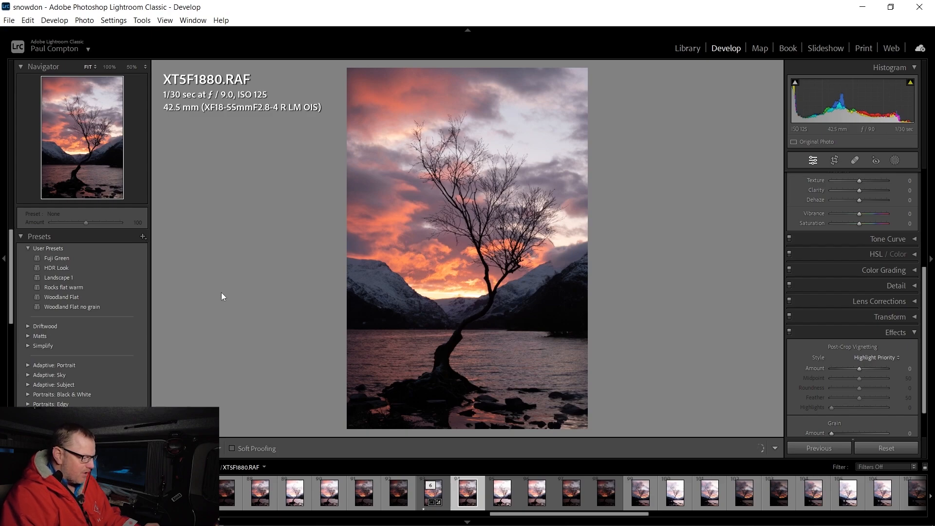
left_click(57, 268)
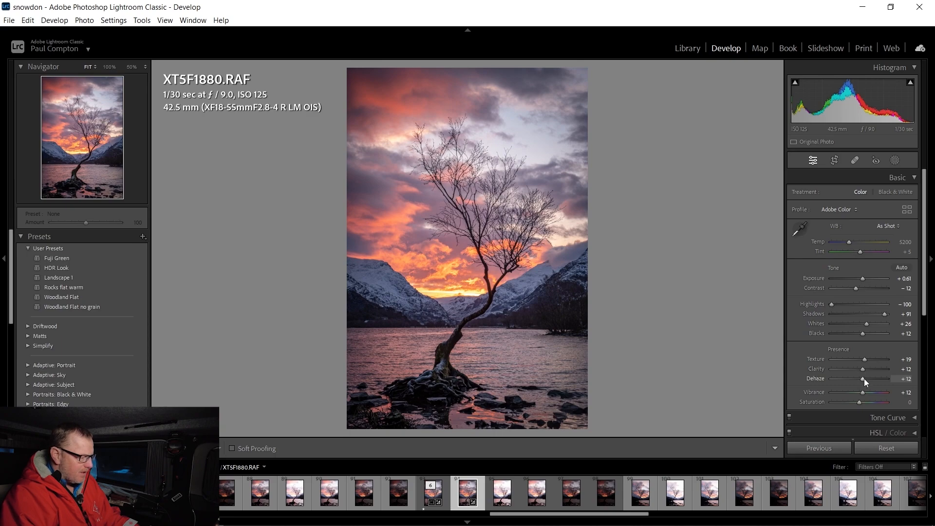
Set Dehaze to +7, Shadows to +100 and Clarity to +18 on the single RAW exposure
left_click_drag(864, 378, 862, 379)
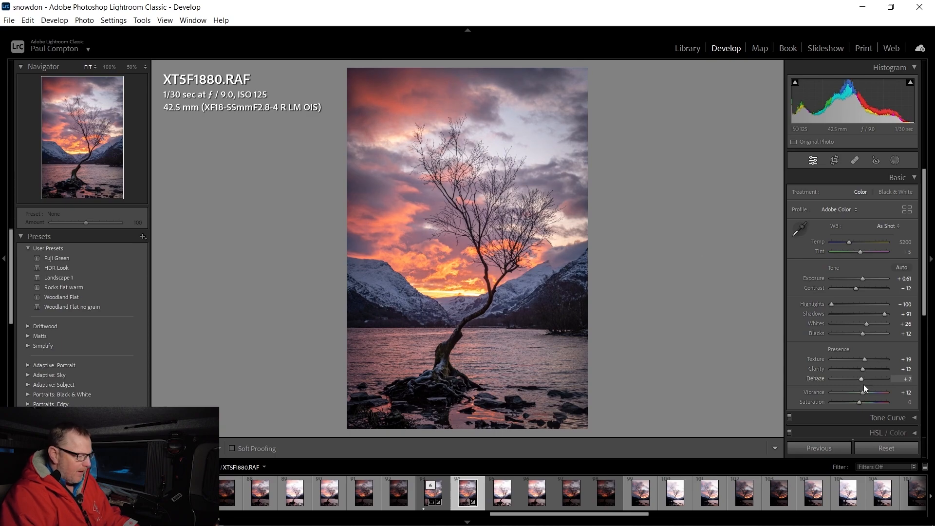
left_click_drag(884, 314, 894, 315)
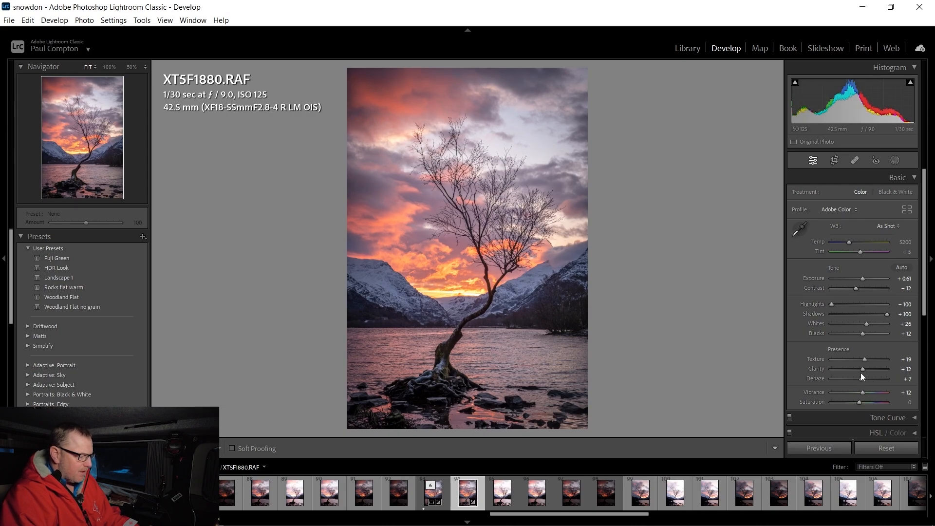
mouse_move(860, 369)
left_mouse_down()
mouse_move(868, 372)
mouse_move(862, 364)
left_mouse_up()
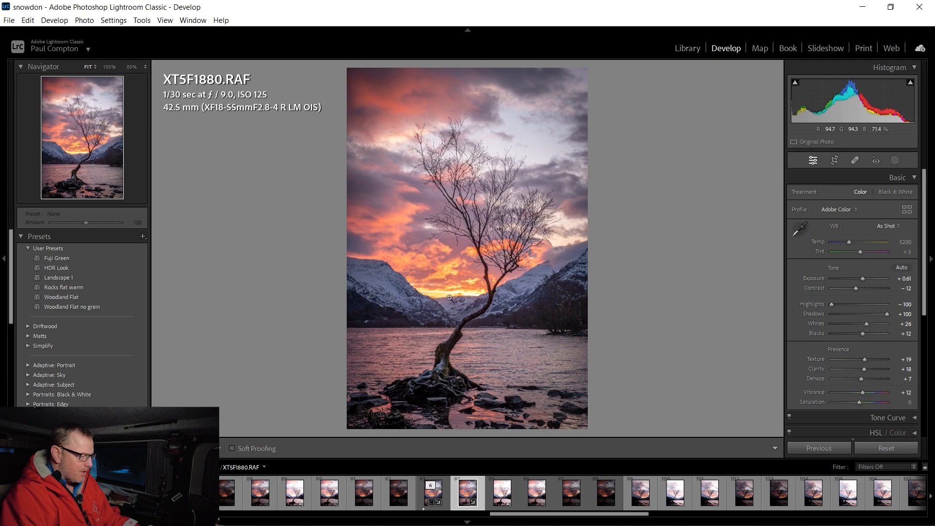
Check the RAW photo's shadow clipping and raise the Shadows region of its tone curve
mouse_move(795, 85)
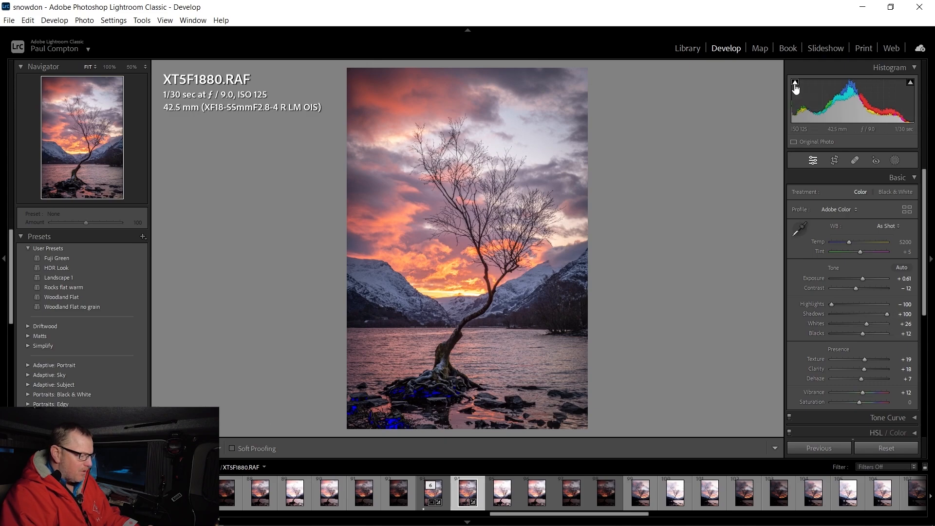
left_click(915, 419)
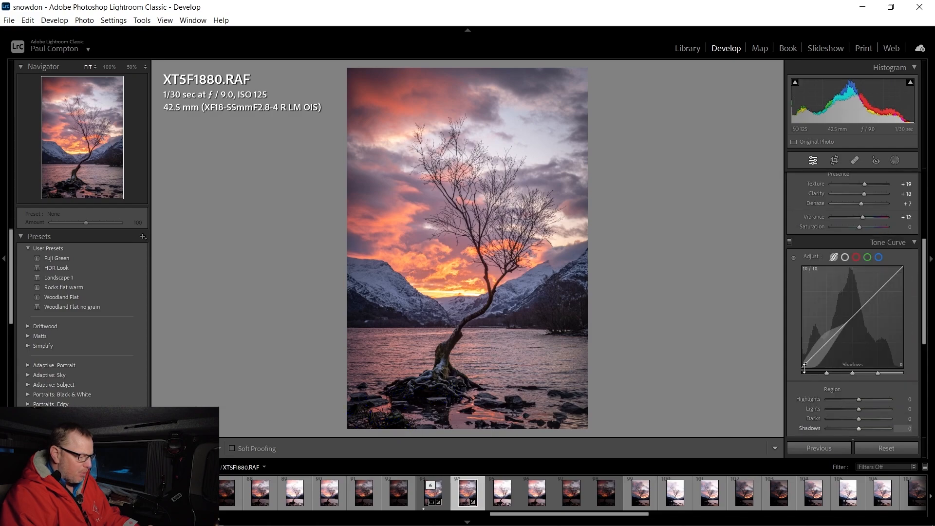
key("Up")
key("Up")
key("Up")
key("Up")
left_click(914, 242)
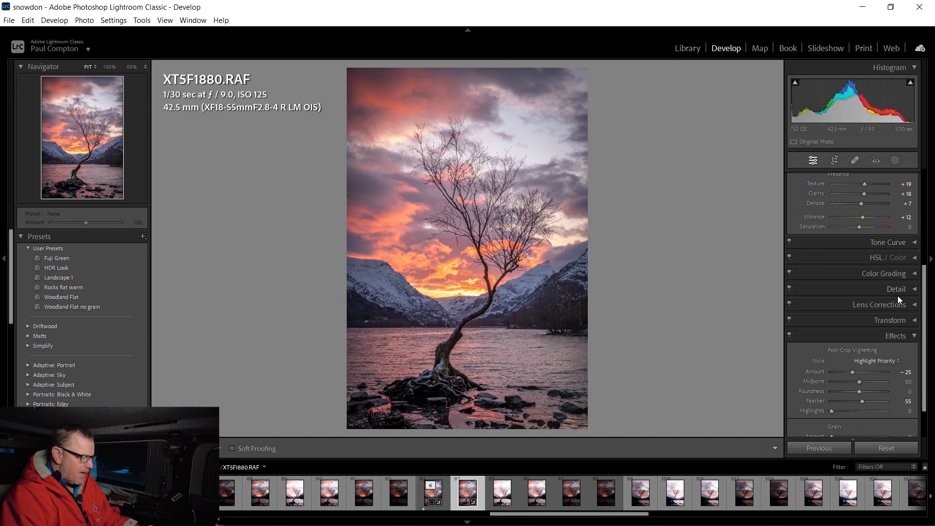
Compare the developed single RAW exposure with the merged HDR version by switching between them
scroll(879, 263, "up", 4)
scroll(876, 253, "up", 2)
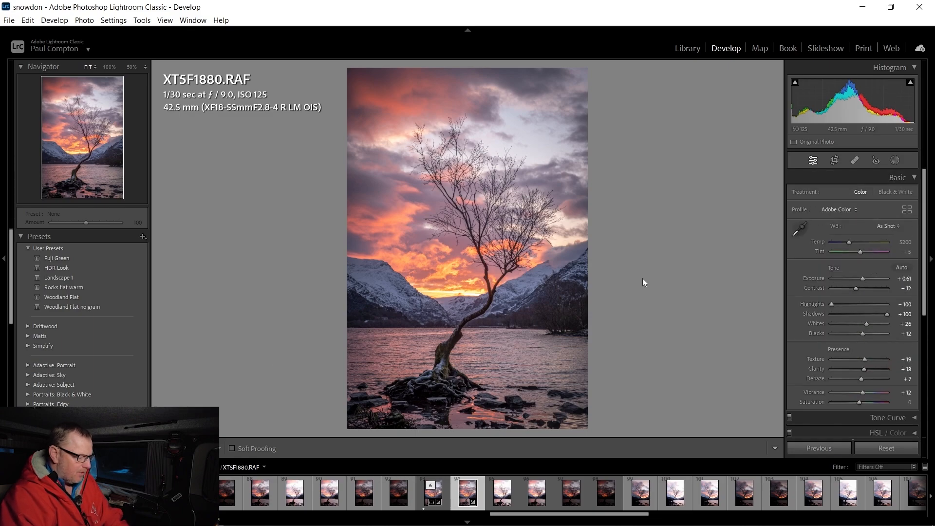
key("Left")
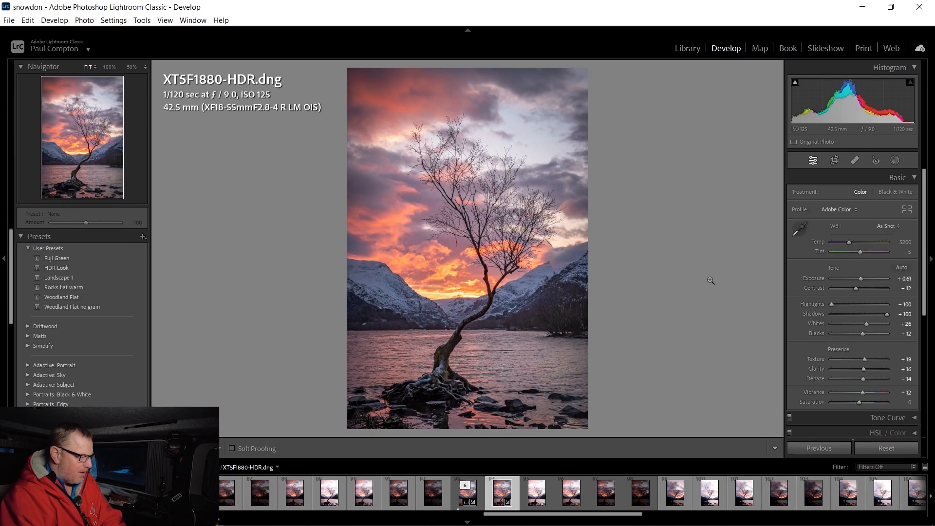
key("Left")
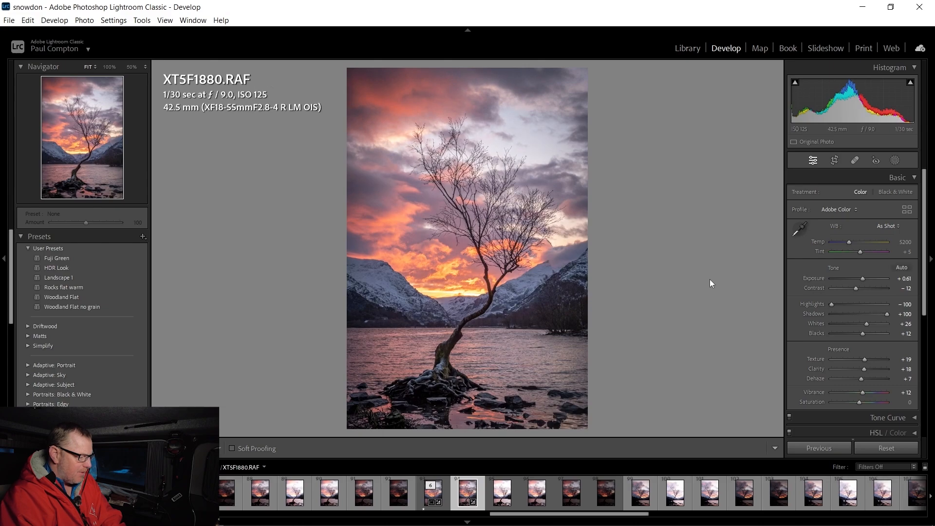
key("Left")
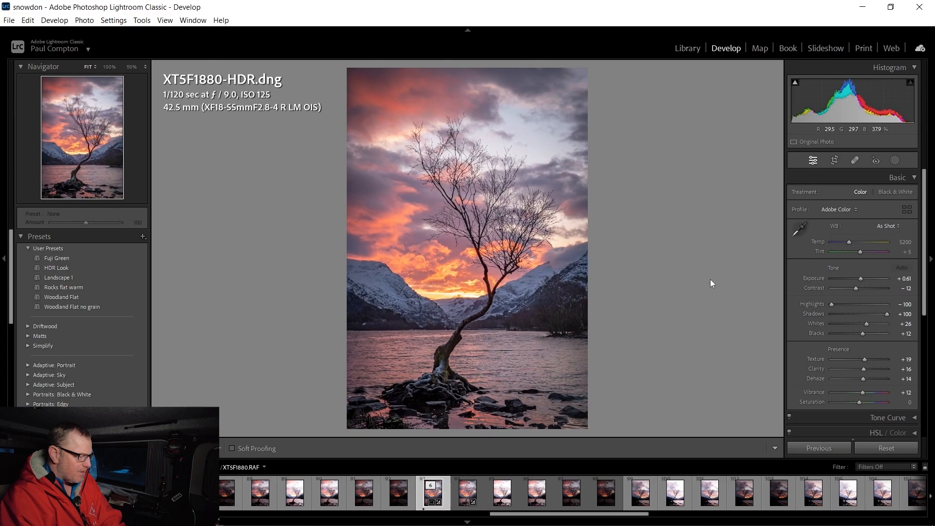
key("Right")
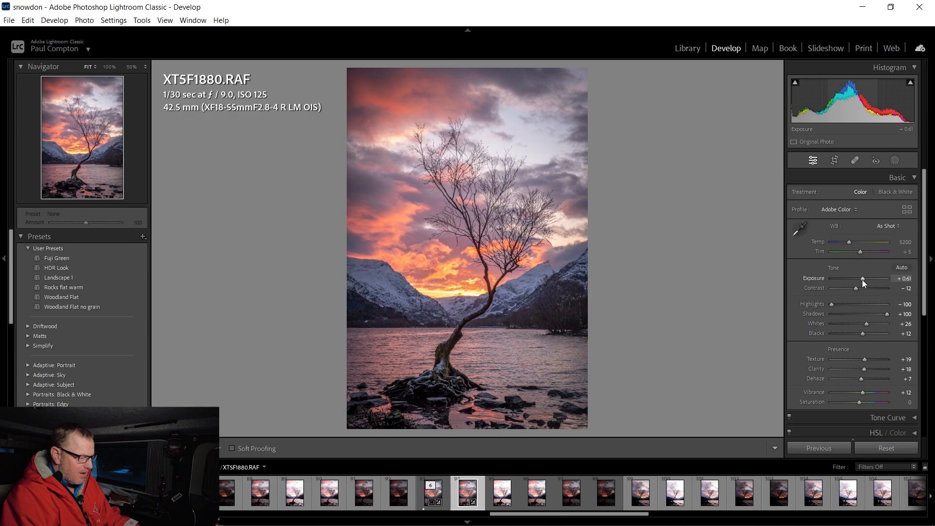
Set the RAW photo's Exposure to +0.51, Highlights to -96, Whites to +11 and Blacks to +22, and compare it with the HDR version
left_click_drag(862, 279, 864, 280)
left_click_drag(866, 323, 863, 323)
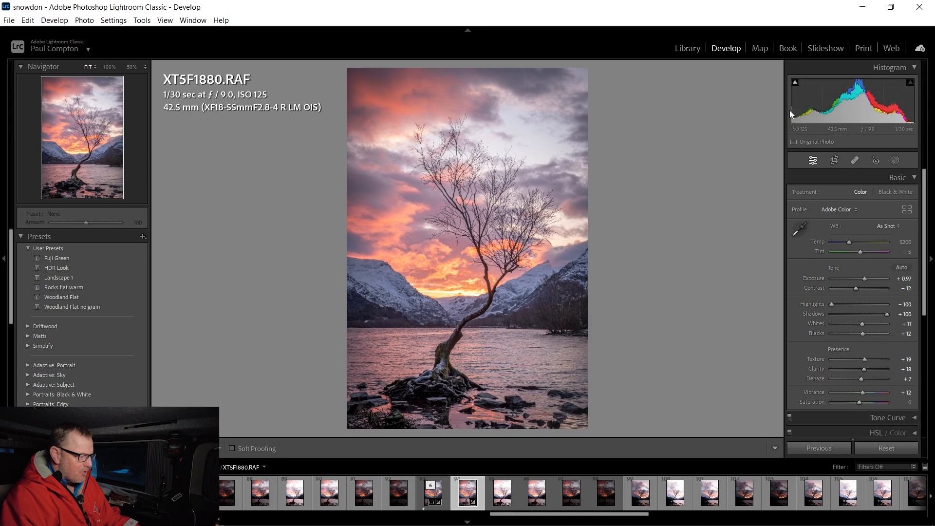
left_click_drag(792, 110, 799, 110)
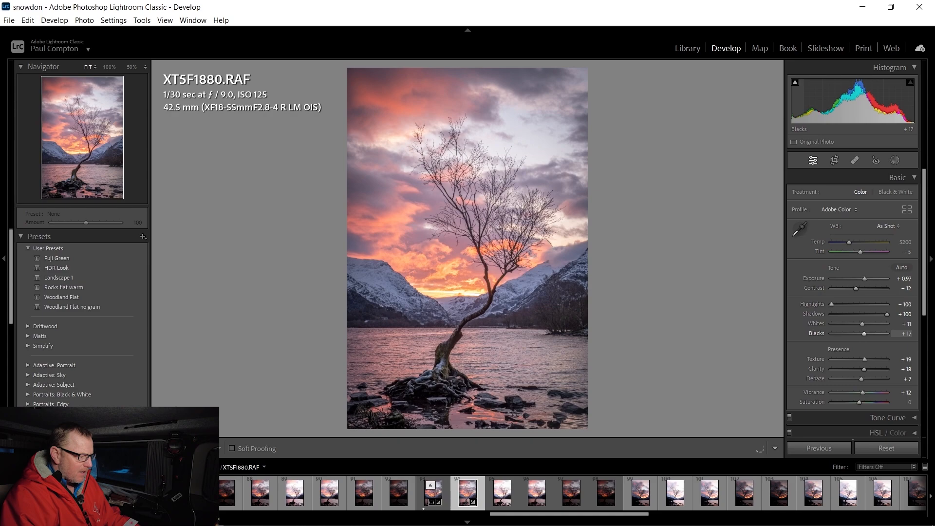
left_click_drag(799, 110, 801, 110)
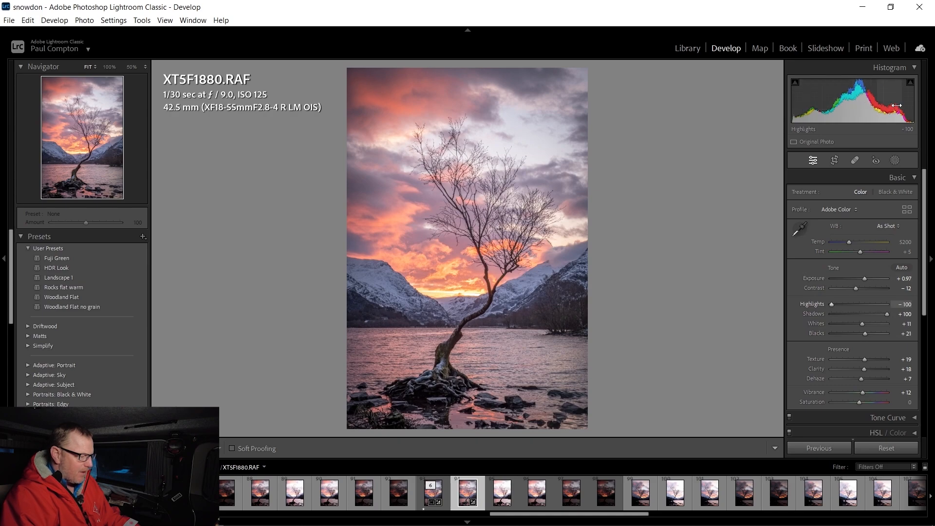
left_click_drag(861, 92, 846, 92)
left_click_drag(791, 116, 792, 116)
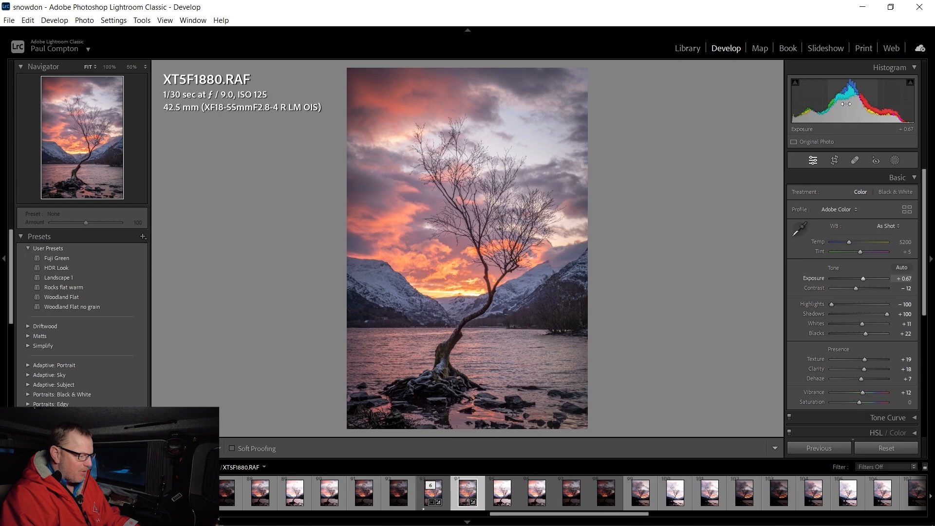
left_click_drag(897, 111, 847, 111)
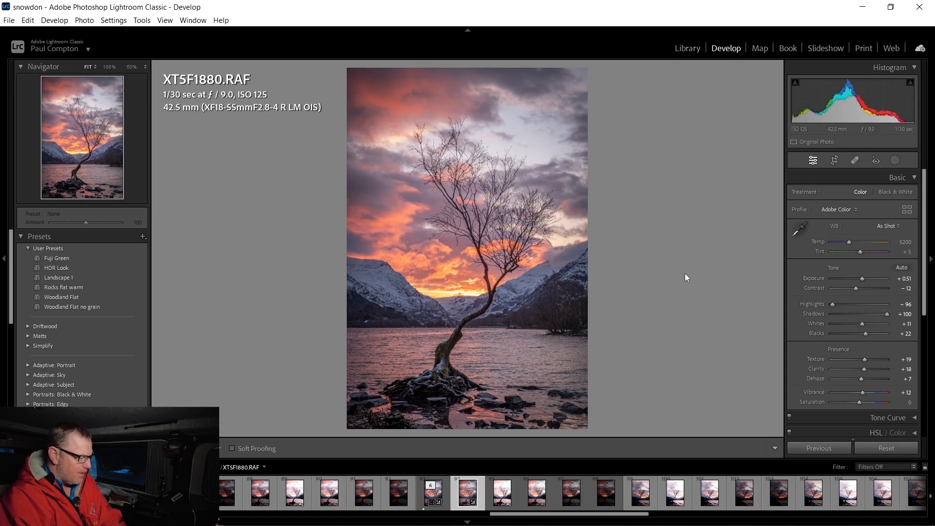
key("Left")
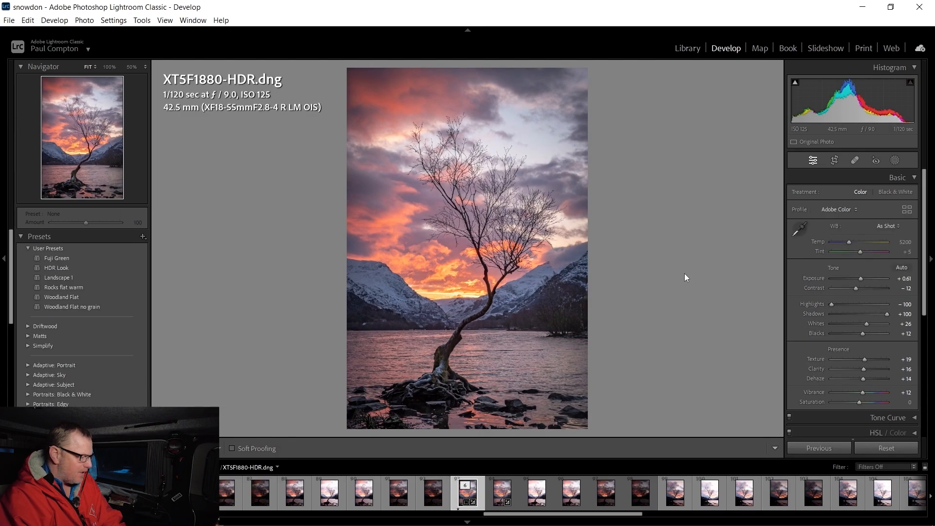
key("Right")
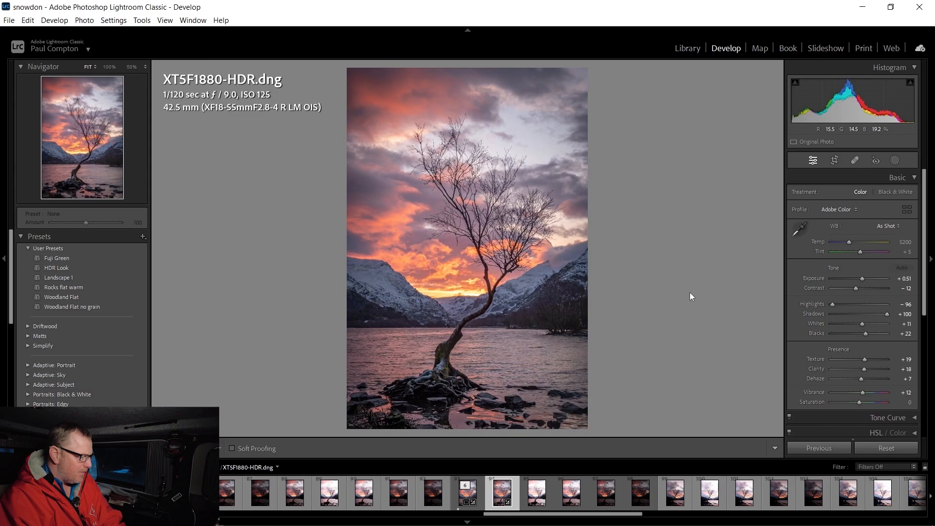
Examine the single RAW photo at 100%, covering the tree roots, the dark rocks and water, and the upper part of the tree
key("Right")
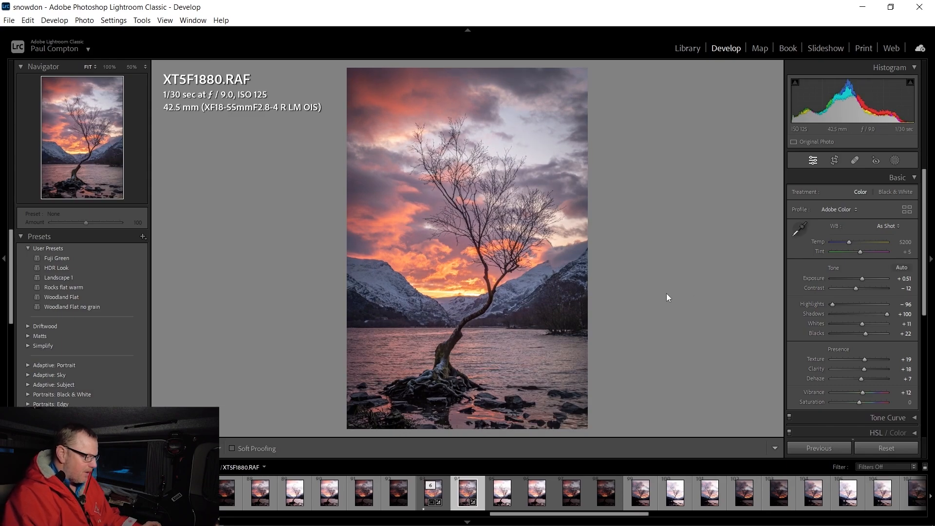
left_click(431, 396)
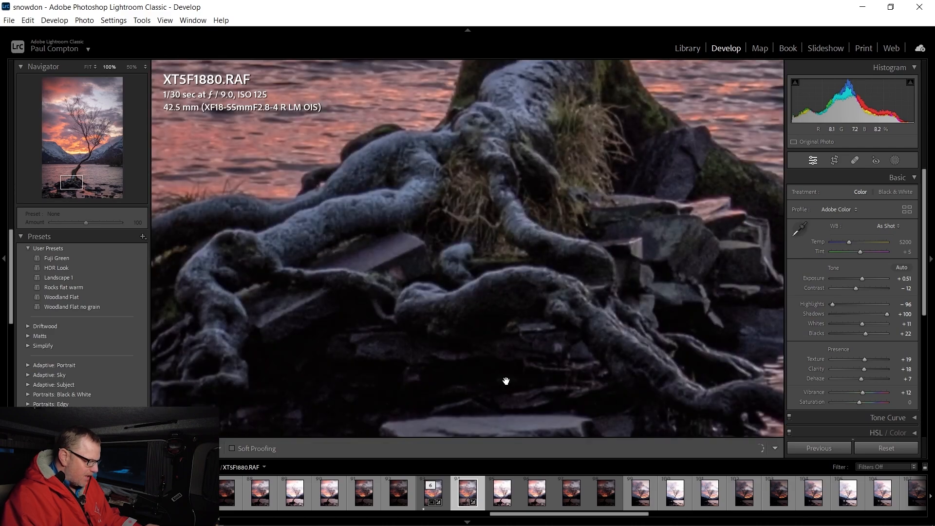
left_click_drag(506, 381, 566, 317)
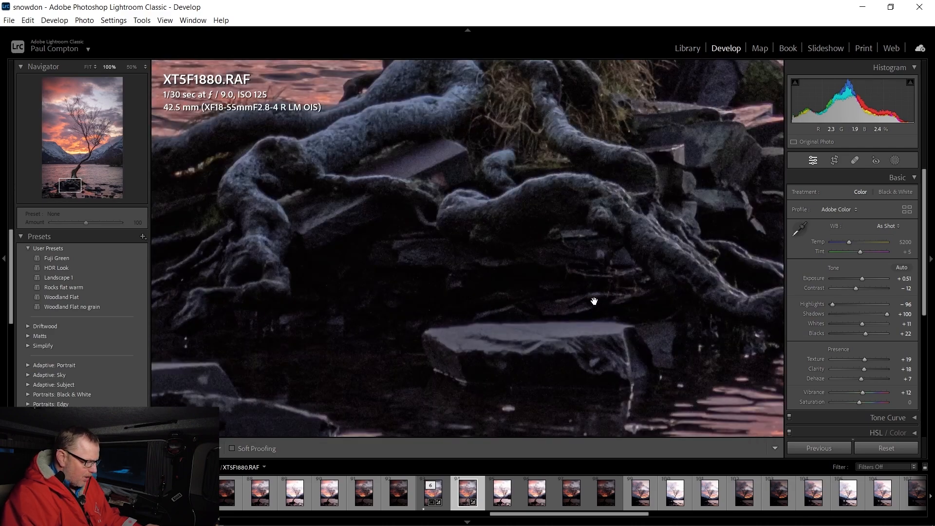
left_click_drag(426, 312, 600, 309)
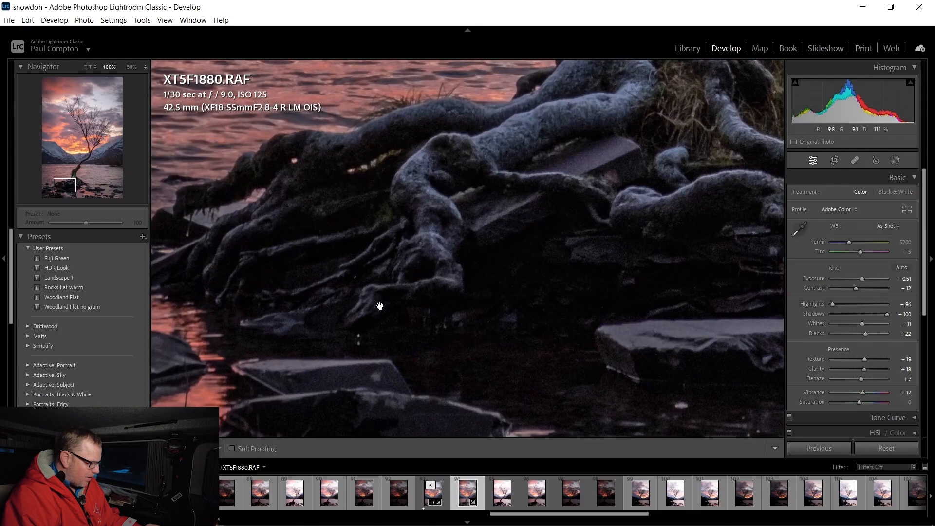
left_click_drag(586, 235, 563, 225)
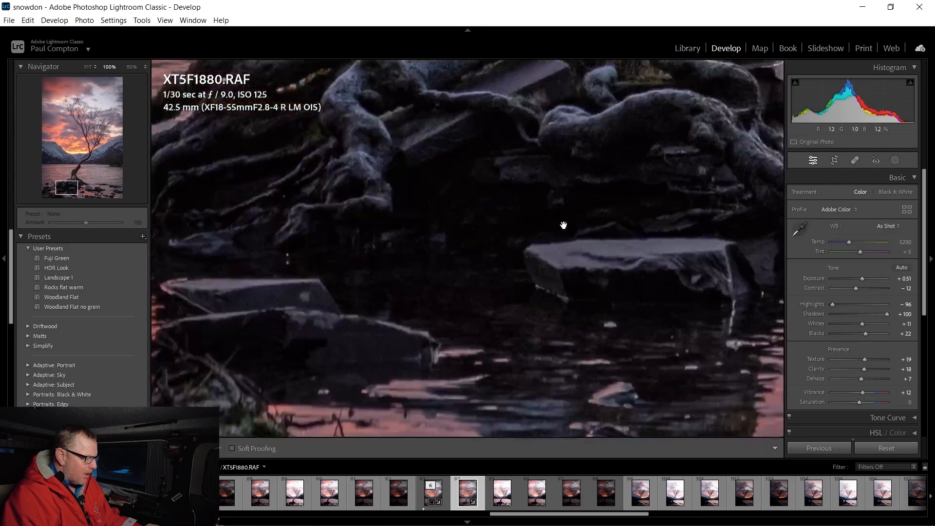
left_click(564, 227)
left_click(474, 172)
left_click_drag(475, 171, 612, 234)
left_click_drag(371, 244, 512, 261)
left_click(512, 261)
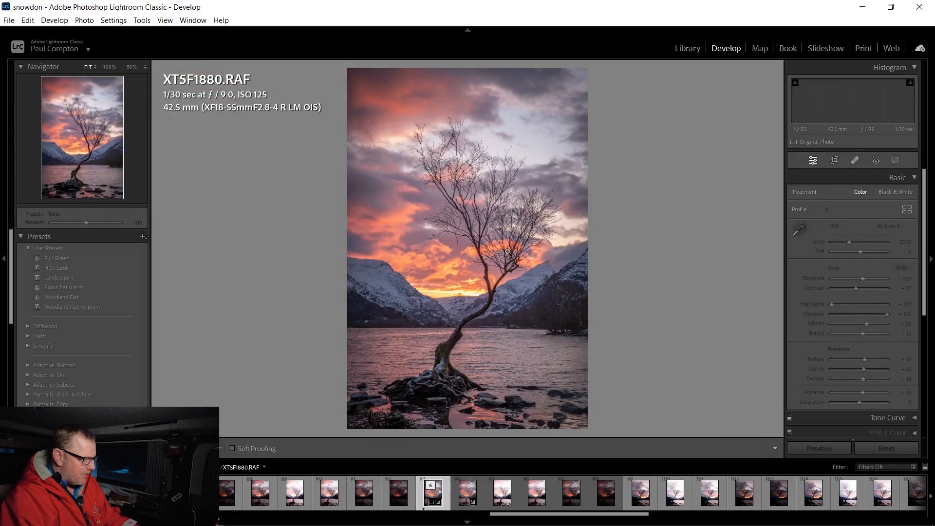
Examine the fine branches against the sky in the merged HDR version at 100%
key("Right")
left_click(479, 189)
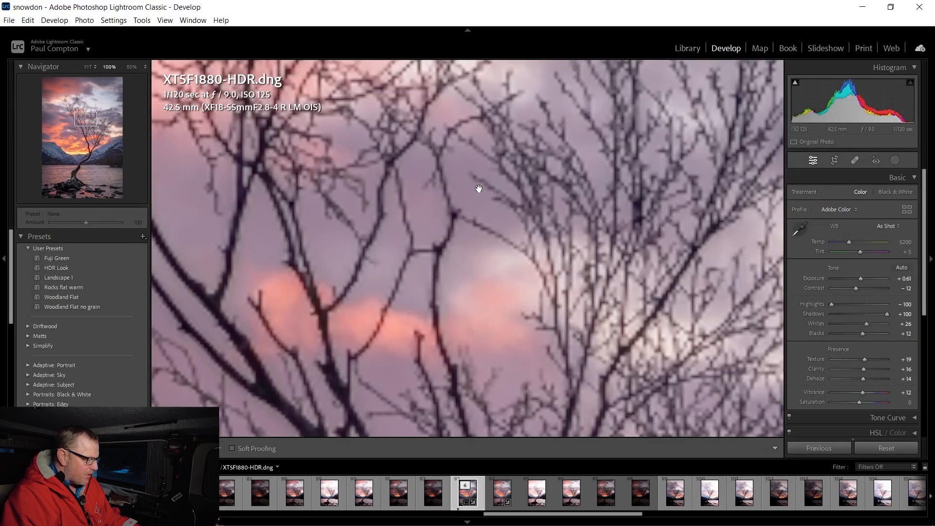
left_click_drag(531, 153, 503, 280)
left_click_drag(575, 189, 623, 203)
left_click_drag(477, 283, 506, 250)
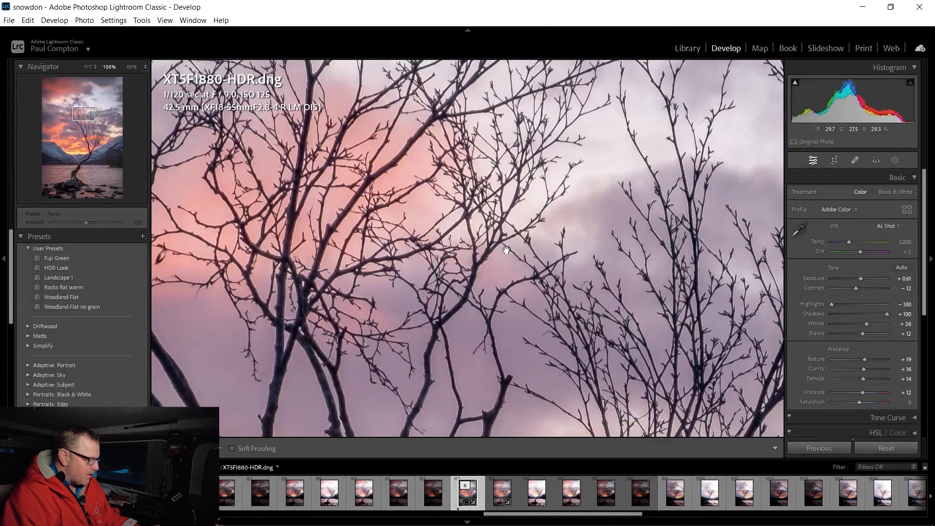
left_click_drag(570, 334, 363, 183)
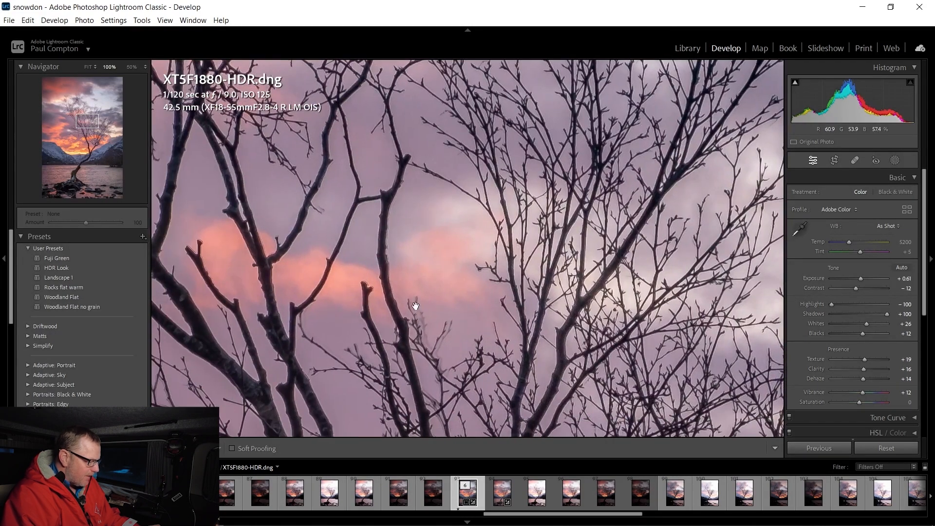
left_click_drag(414, 306, 466, 236)
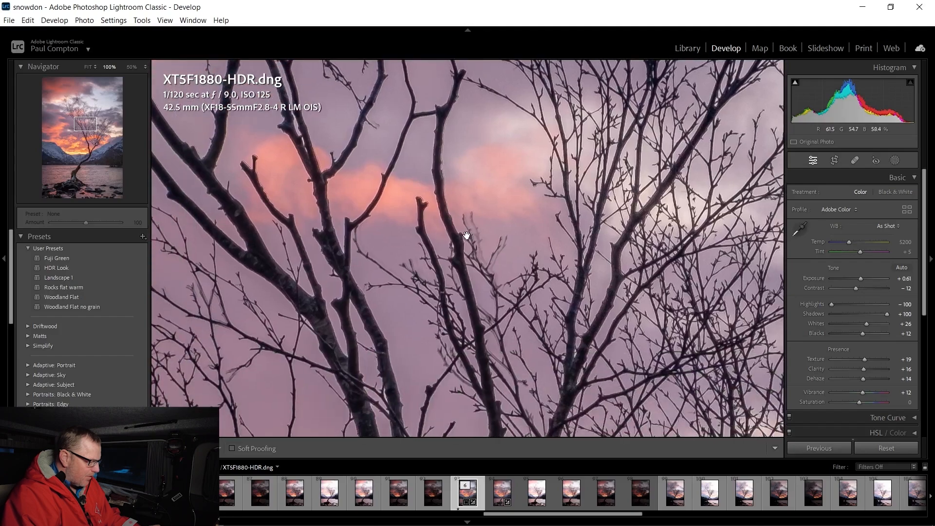
left_click_drag(432, 295, 431, 221)
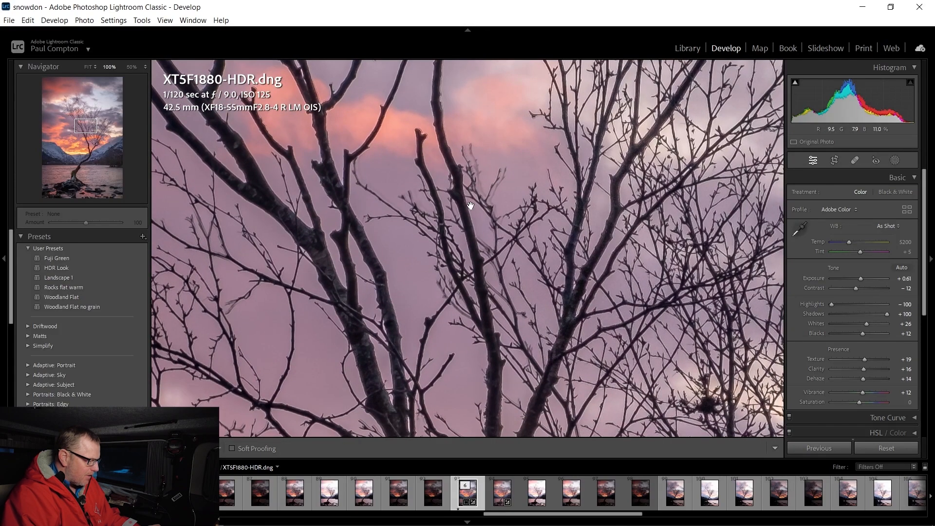
left_click(481, 226)
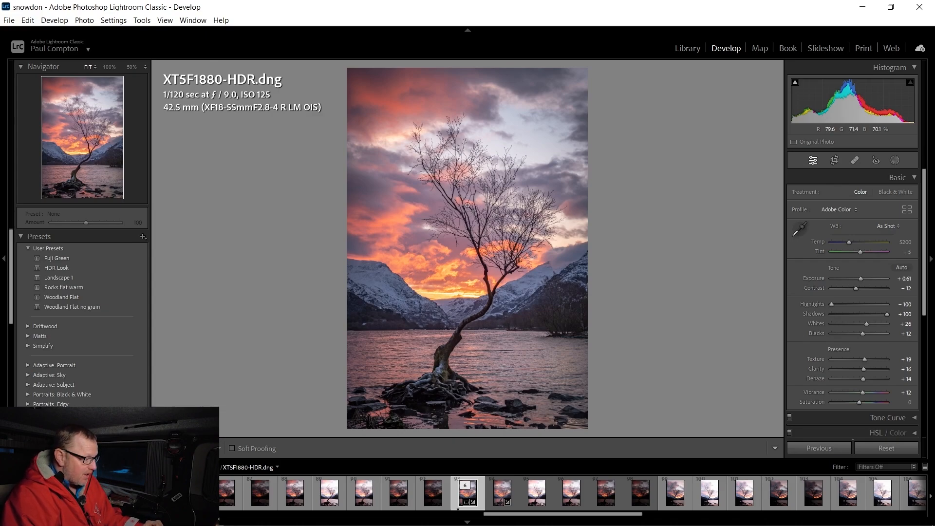
Add a brush mask to the single RAW photo and paint it over the lake water on both sides of the tree
left_click(513, 494)
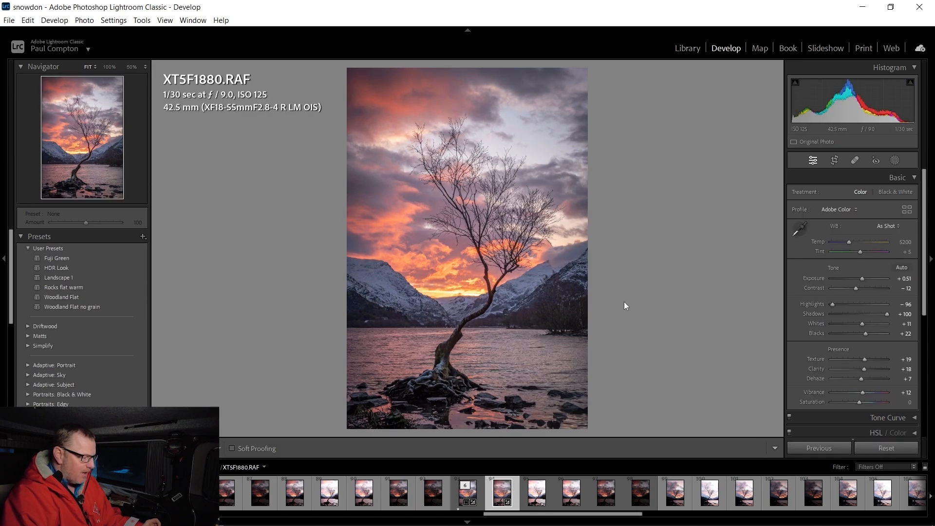
left_click(896, 160)
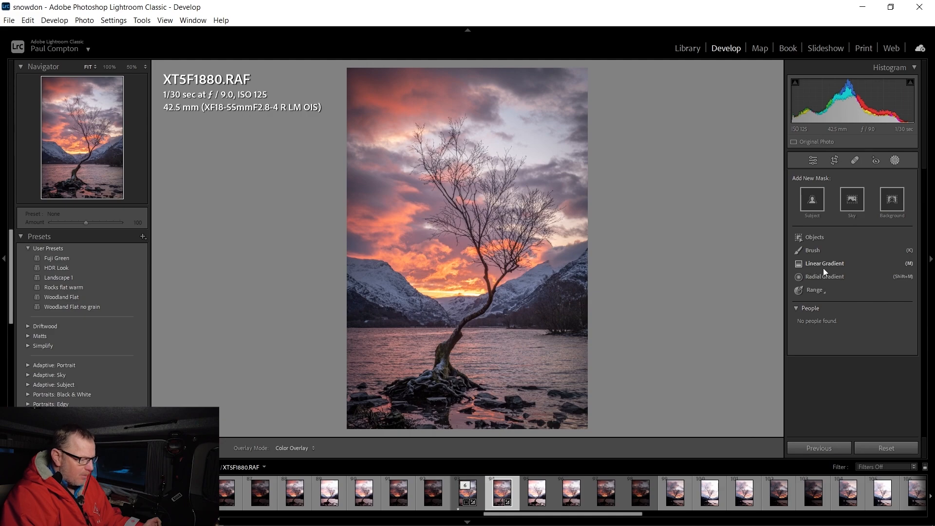
left_click(813, 252)
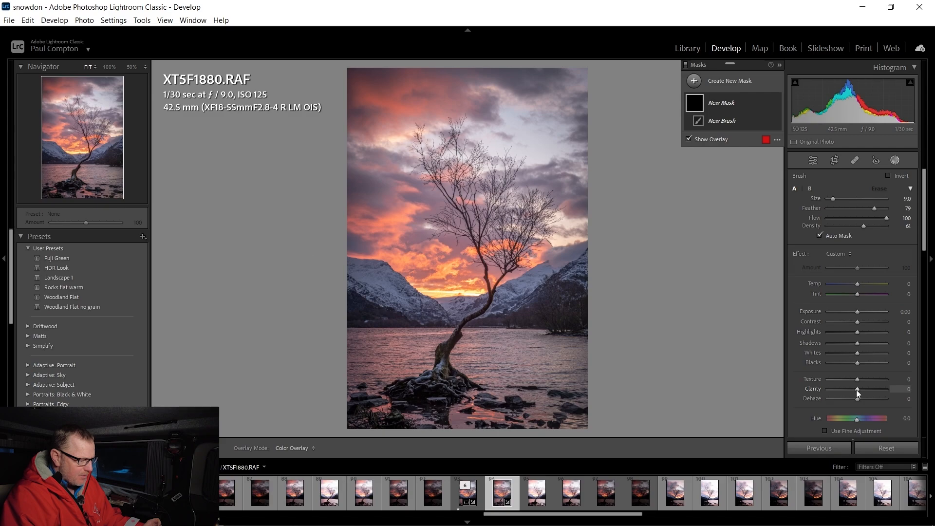
mouse_move(516, 344)
left_mouse_down()
mouse_move(482, 338)
mouse_move(468, 356)
mouse_move(501, 375)
mouse_move(530, 349)
mouse_move(565, 354)
mouse_move(575, 375)
mouse_move(540, 399)
mouse_move(518, 378)
mouse_move(535, 345)
mouse_move(569, 351)
left_mouse_up()
mouse_move(419, 359)
left_mouse_down()
mouse_move(433, 341)
mouse_move(397, 341)
mouse_move(367, 364)
mouse_move(399, 356)
mouse_move(405, 365)
mouse_move(375, 375)
mouse_move(357, 347)
mouse_move(419, 344)
mouse_move(406, 360)
left_mouse_up()
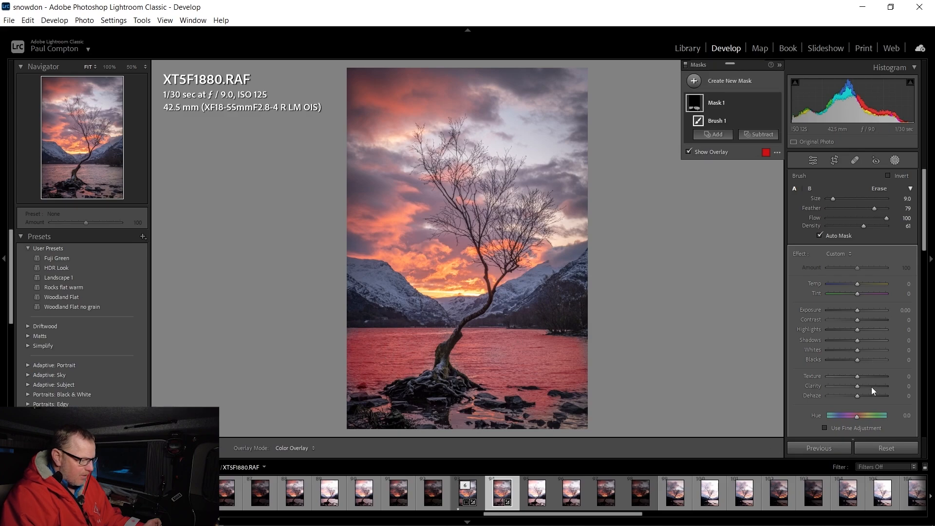
Set the brush mask's Clarity to 29 and extend the painting over the foreground rocks, the roots and the water
left_click_drag(858, 388, 860, 388)
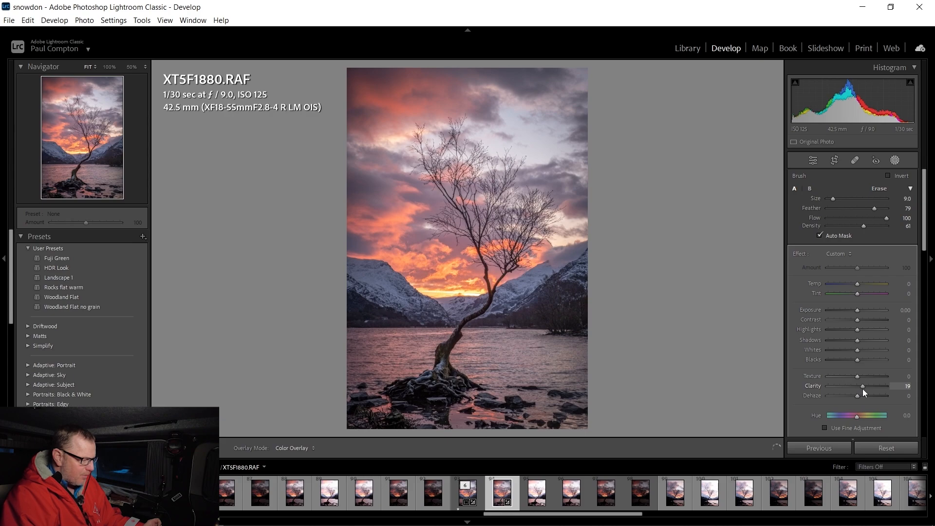
left_click_drag(862, 386, 868, 387)
left_click_drag(868, 385, 866, 386)
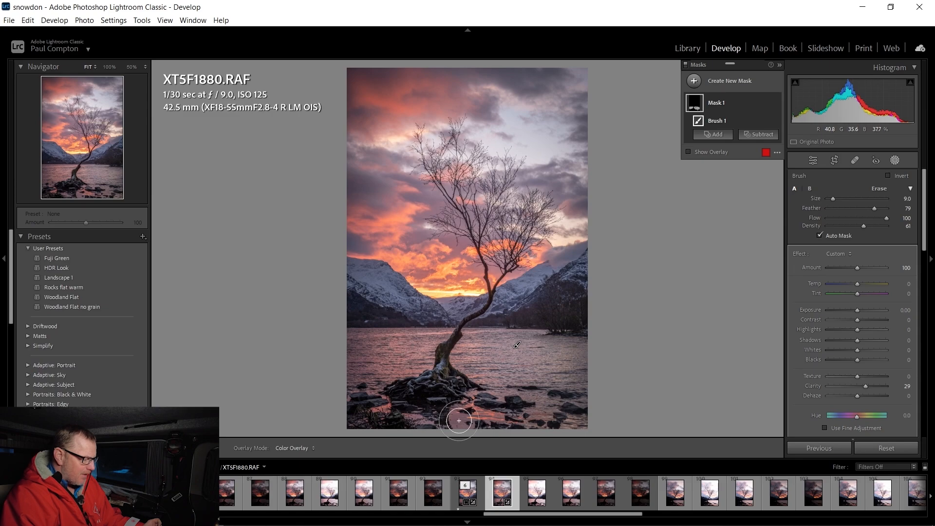
left_click_drag(458, 420, 553, 410)
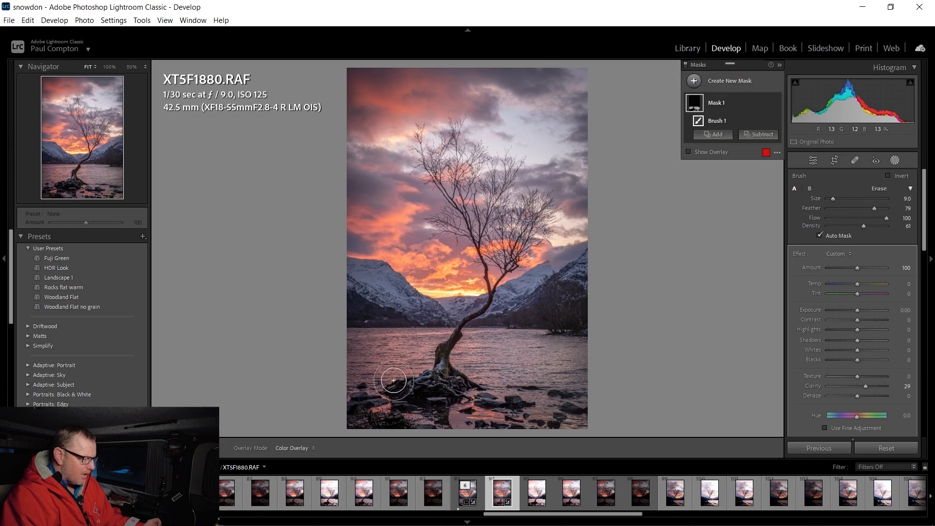
left_click_drag(393, 380, 562, 350)
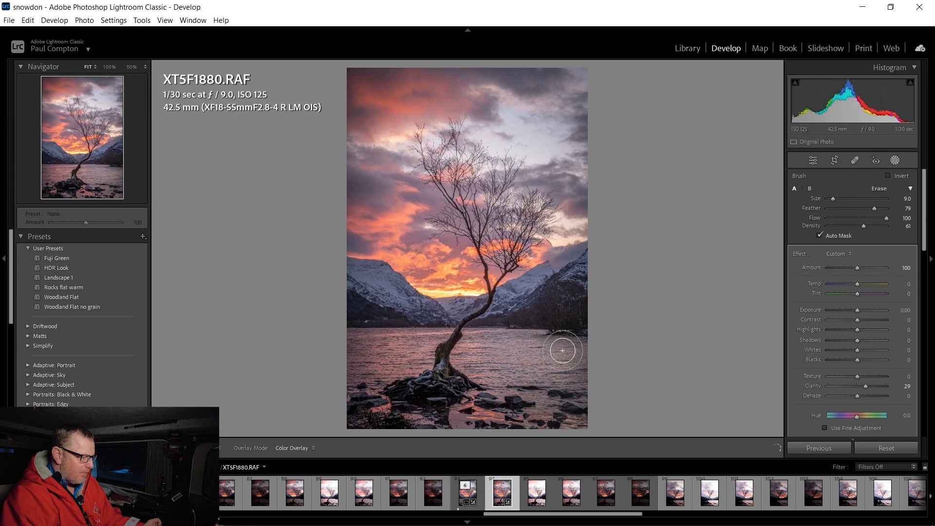
Add a slanted linear gradient mask over the upper sky and set its Shadows to 70, Whites to 29 and Clarity to 14
mouse_move(695, 115)
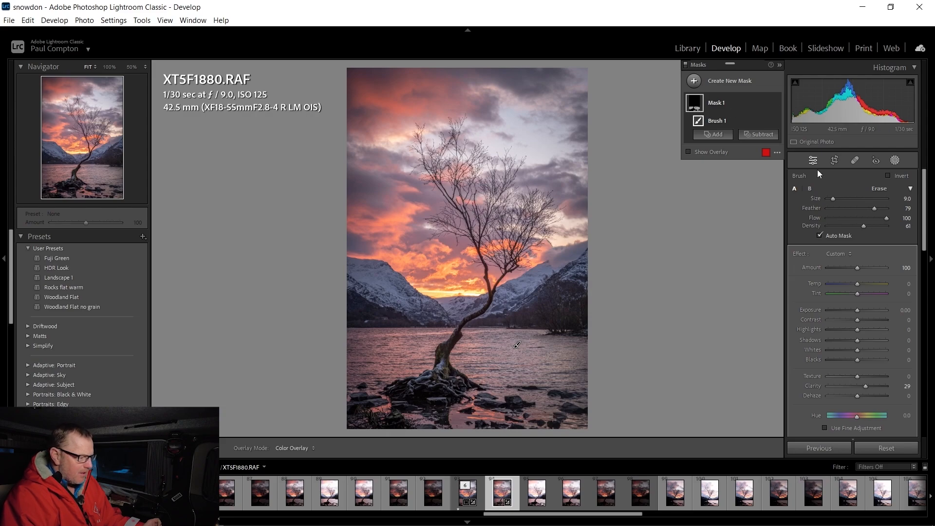
left_click(689, 85)
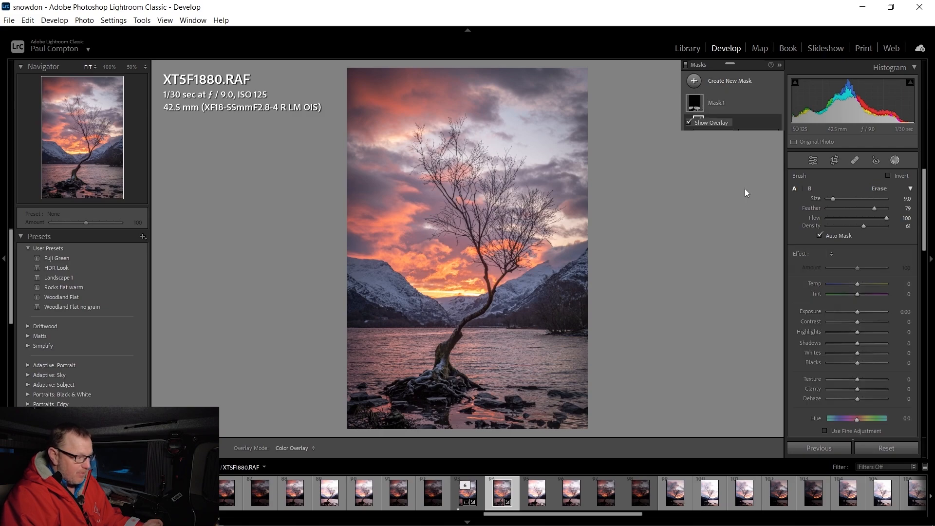
left_click(745, 192)
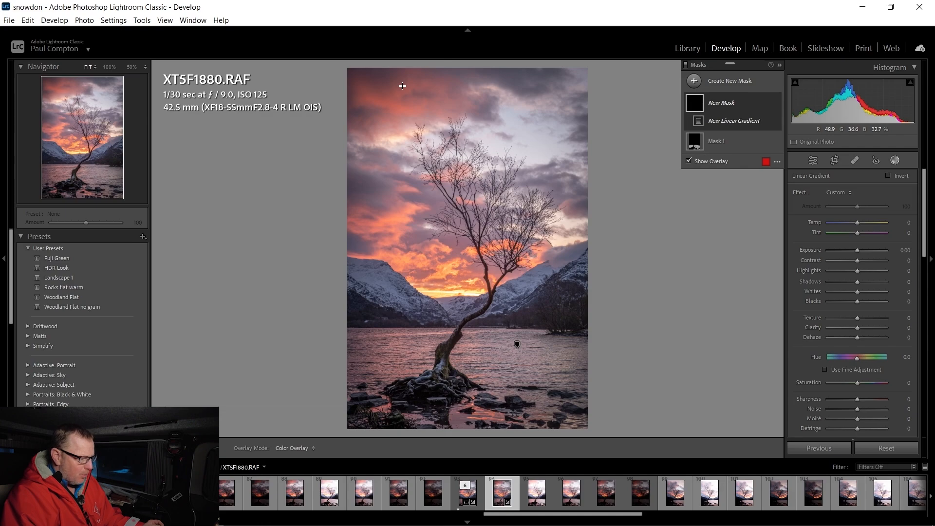
left_click_drag(402, 86, 404, 160)
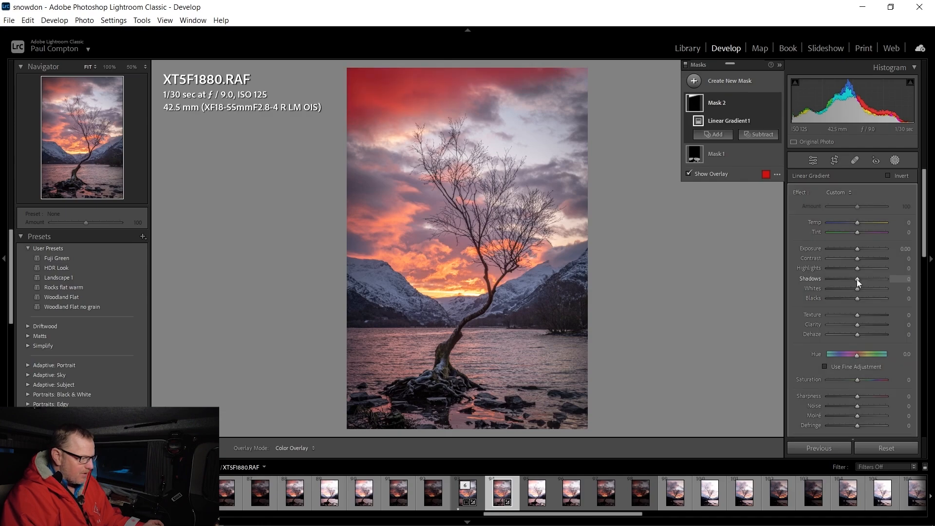
left_click_drag(857, 279, 871, 278)
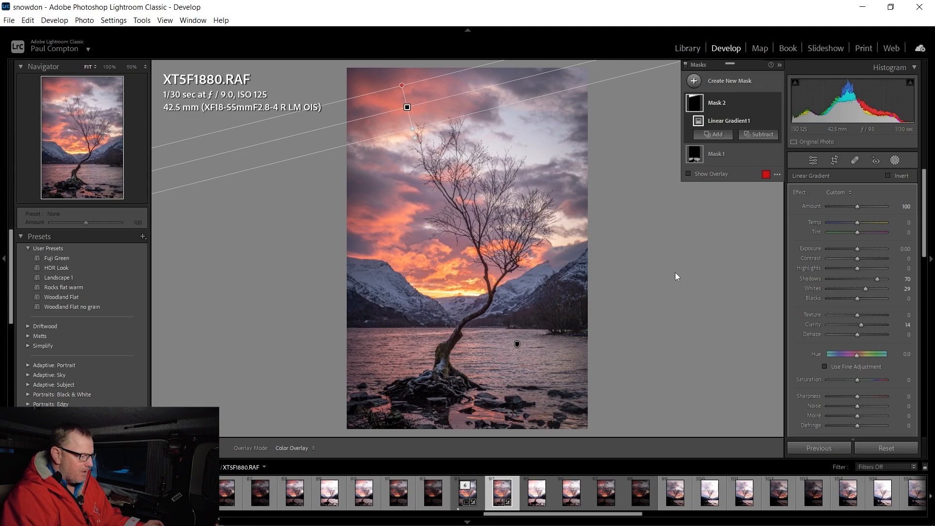
Finish masking and rate the single RAW photo three stars
key("Return")
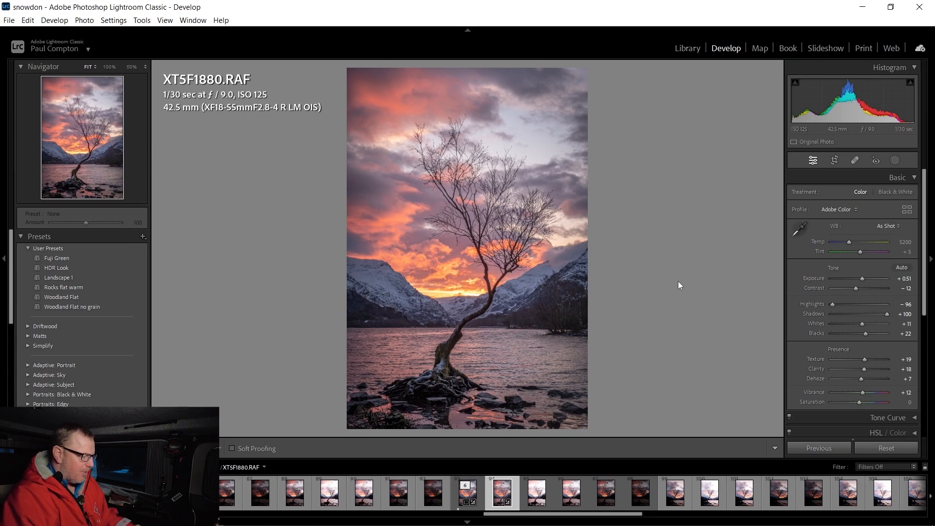
key("3")
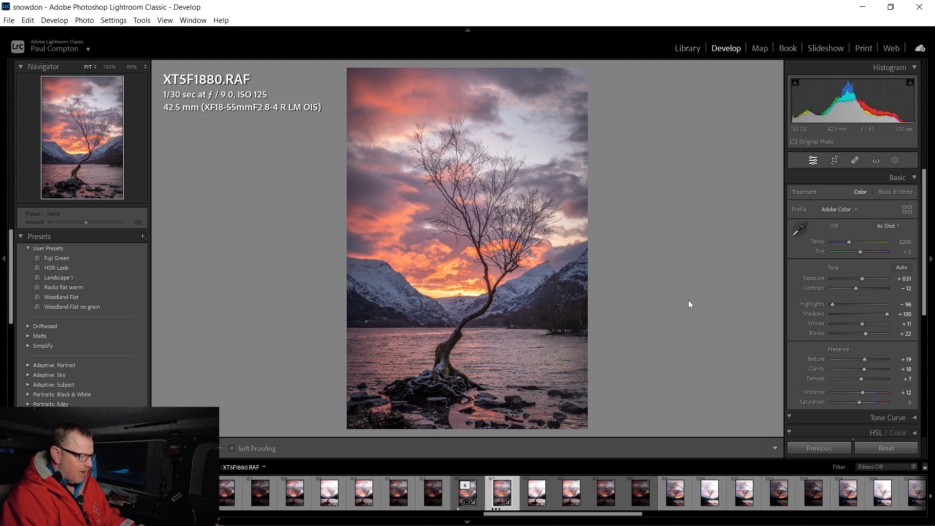
Find the snowy mountain and lake photo XT5F1925.RAF in the library grid and open it enlarged
key("g")
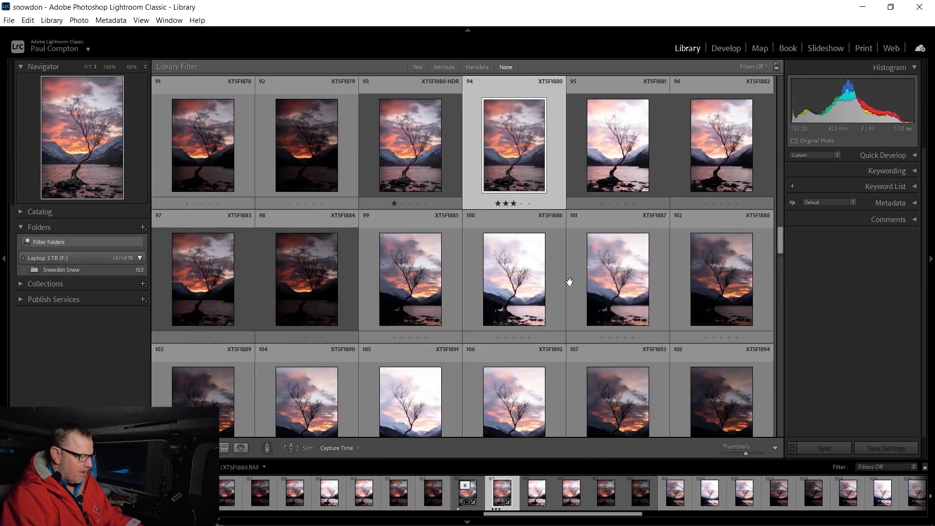
key("minus")
scroll(561, 218, "up", 3)
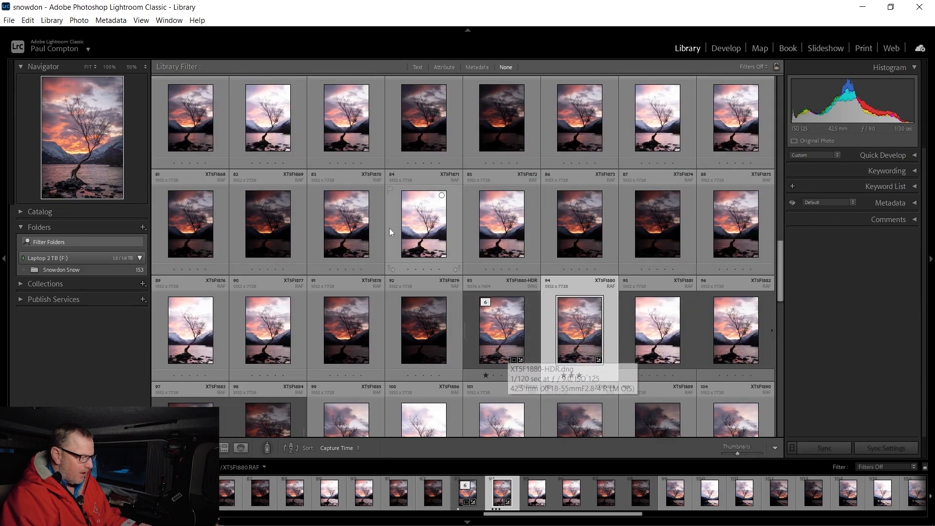
scroll(438, 321, "down", 3)
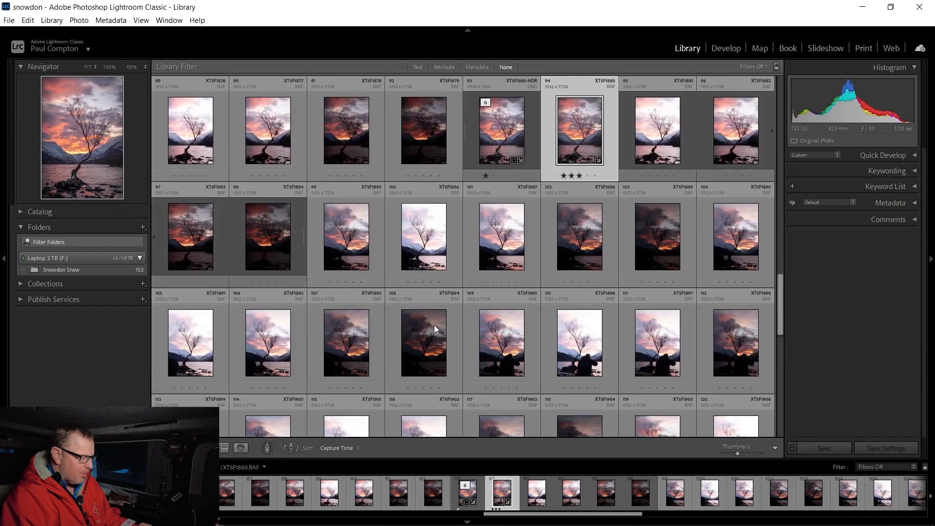
scroll(435, 328, "down", 1)
scroll(431, 319, "down", 2)
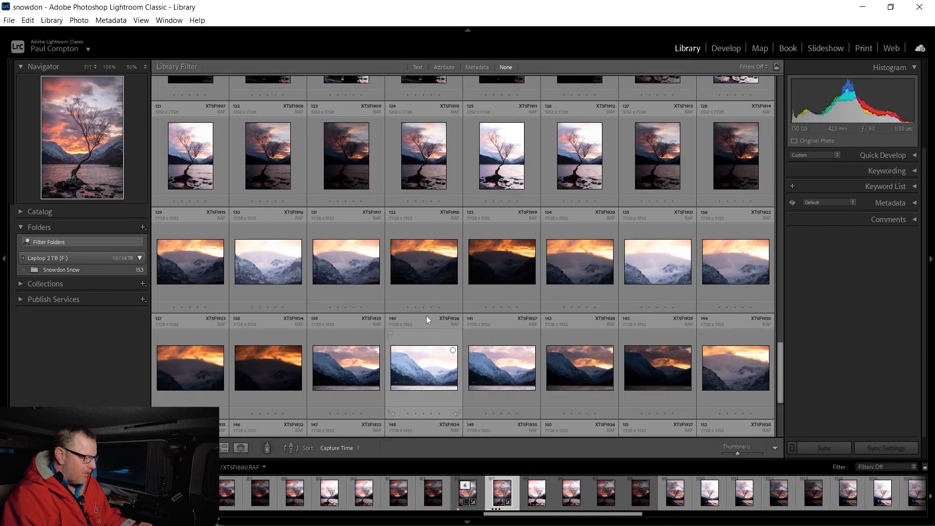
scroll(426, 315, "down", 2)
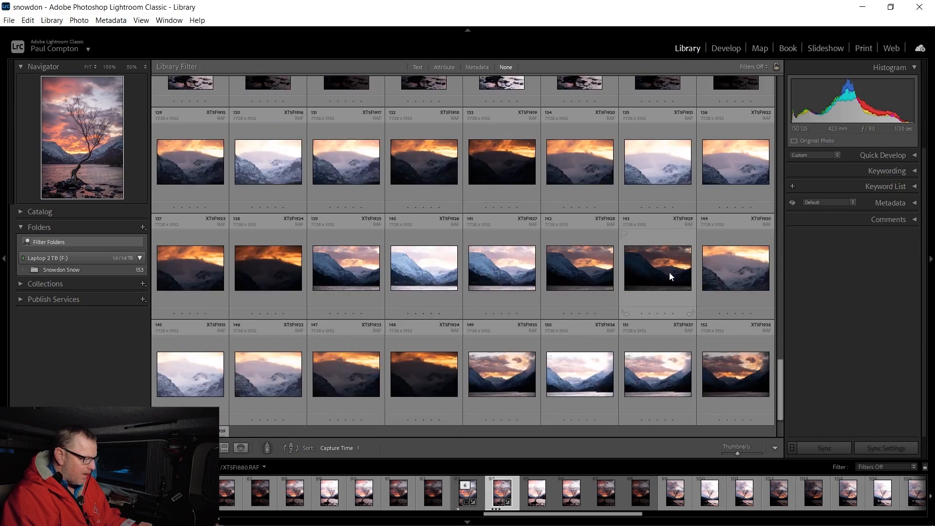
double_click(347, 268)
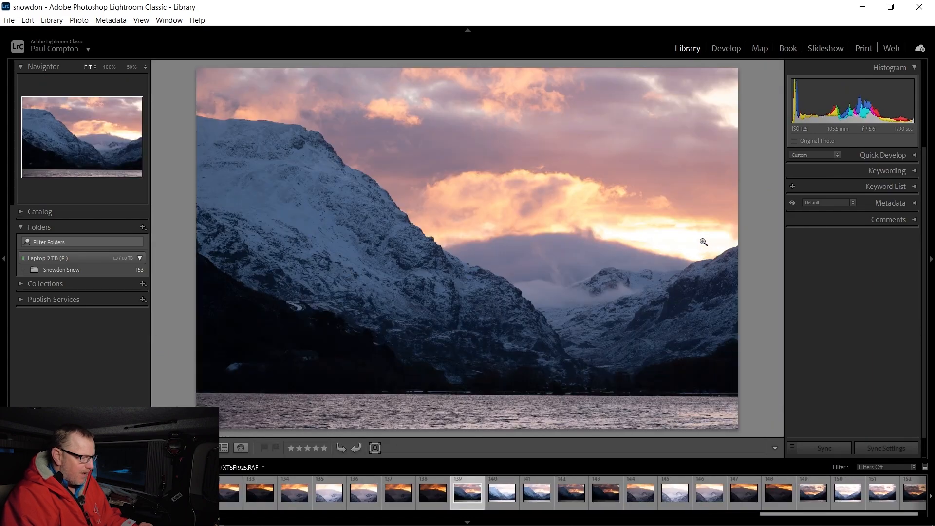
Develop the mountain photo with the HDR Look preset and set Shadows to +95, Clarity to +11 and Dehaze to +11
key("d")
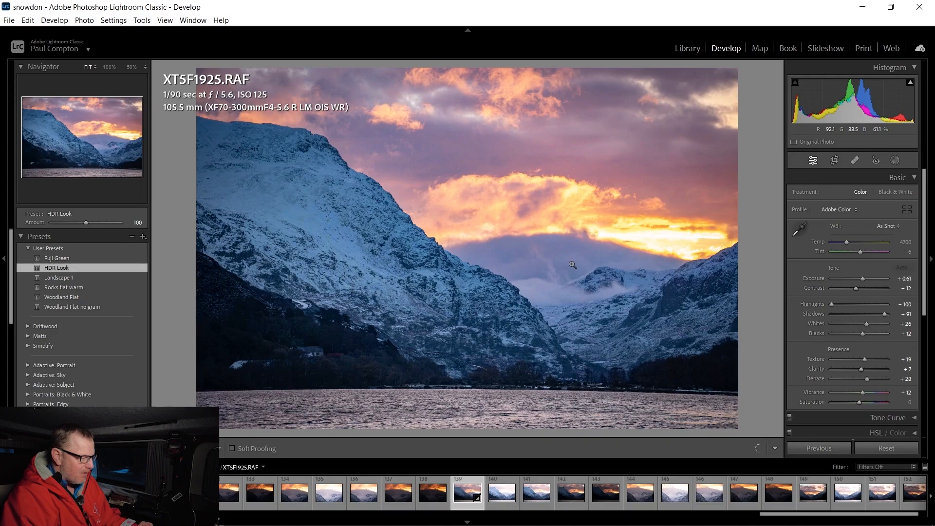
left_click_drag(884, 314, 885, 320)
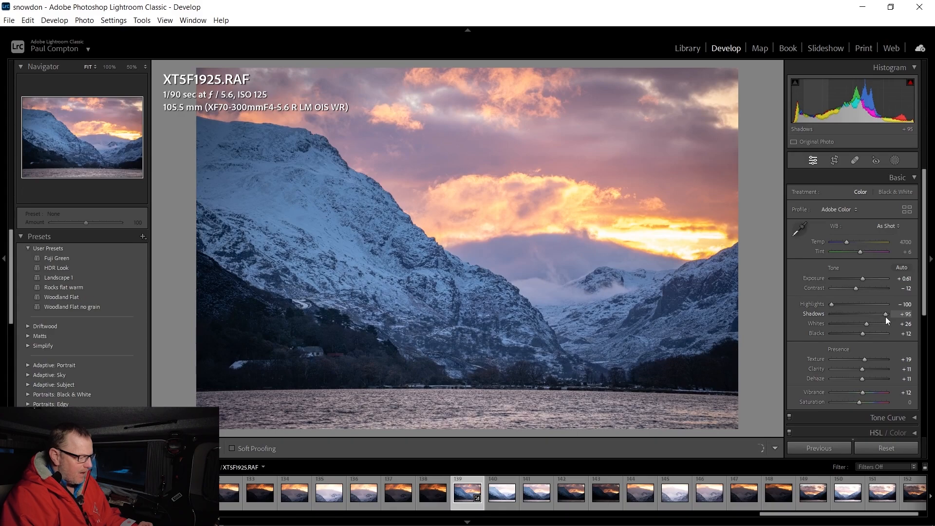
Set the mountain photo's Shadows to +70 and Whites to +2, and rate it three stars
key("ctrl+z")
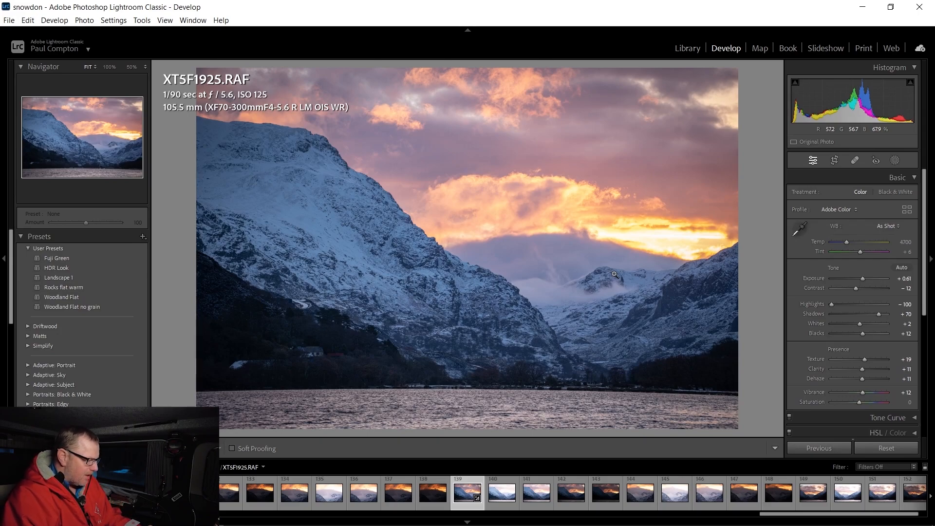
key("g")
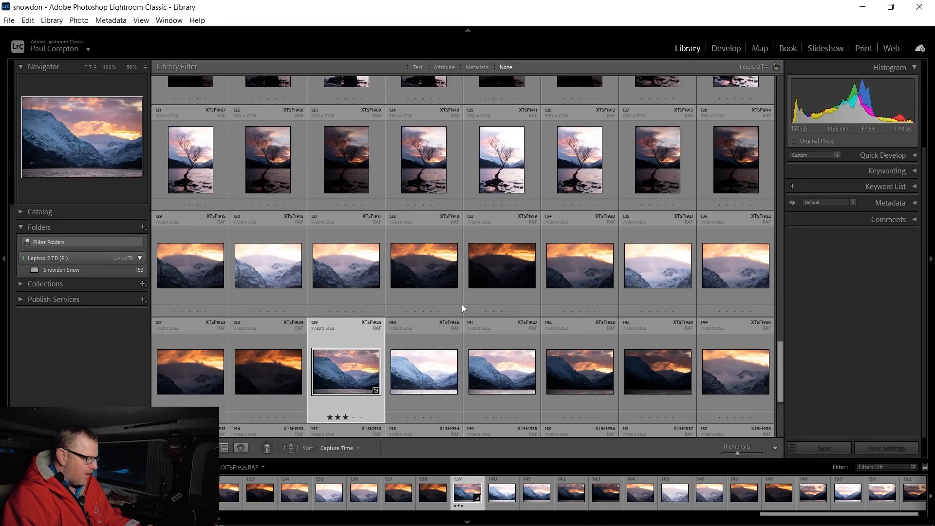
Find the blue-toned lone tree photo XT5F1801.RAF near the start of the library grid and open it enlarged
scroll(479, 239, "up", 6)
scroll(479, 238, "up", 4)
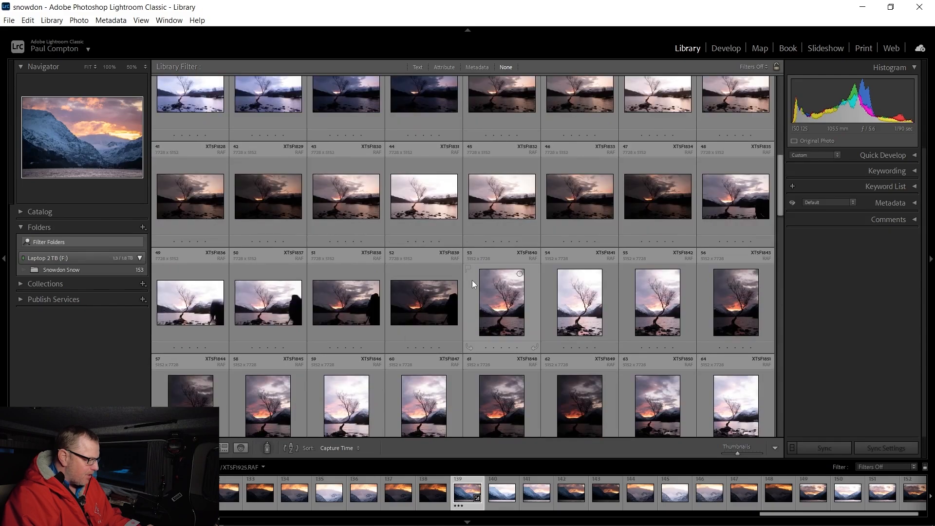
scroll(477, 273, "up", 1)
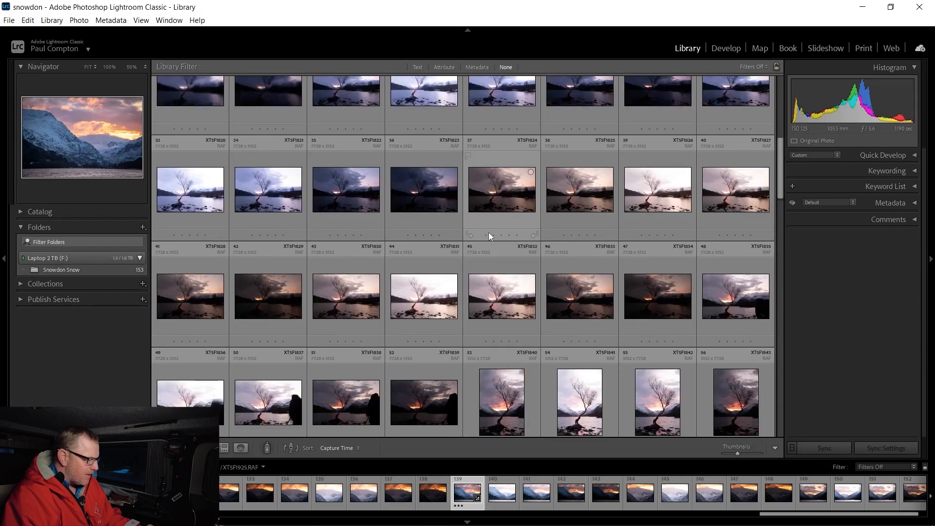
scroll(235, 319, "down", 1)
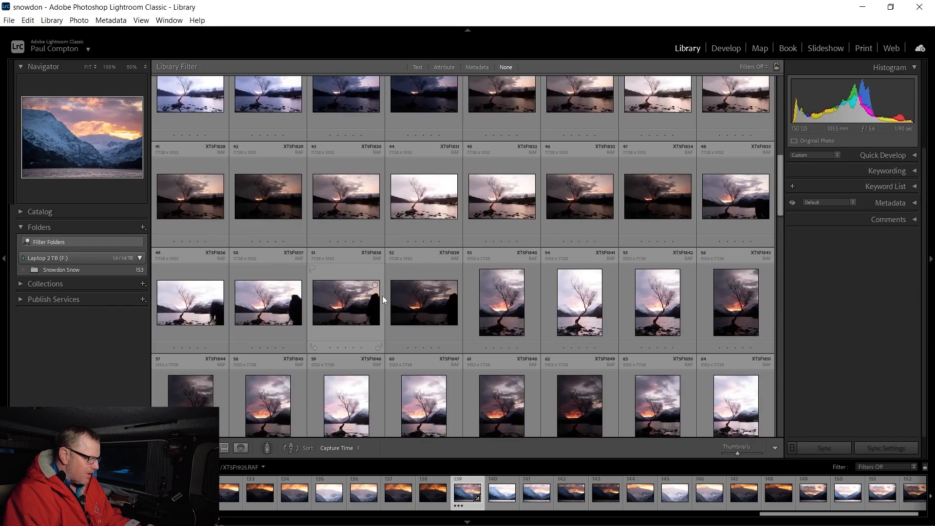
scroll(526, 310, "up", 1)
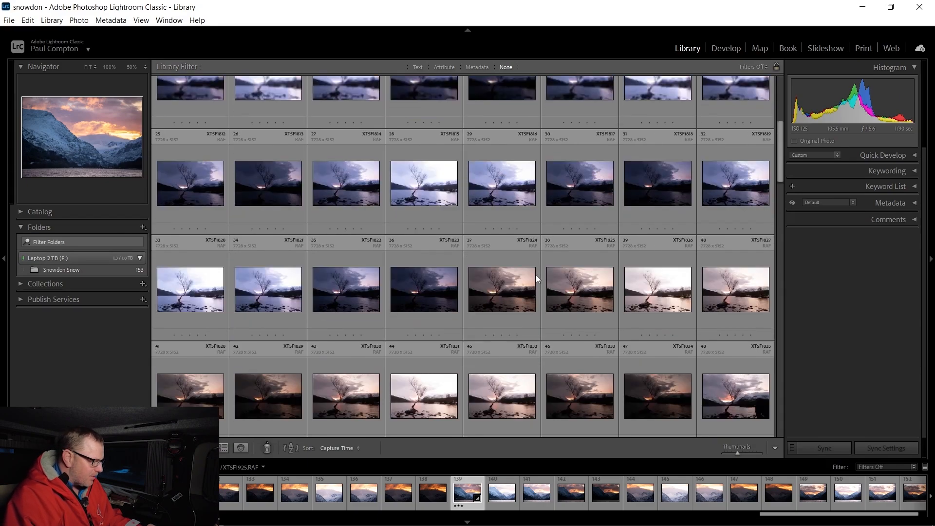
scroll(384, 286, "up", 1)
scroll(380, 283, "up", 1)
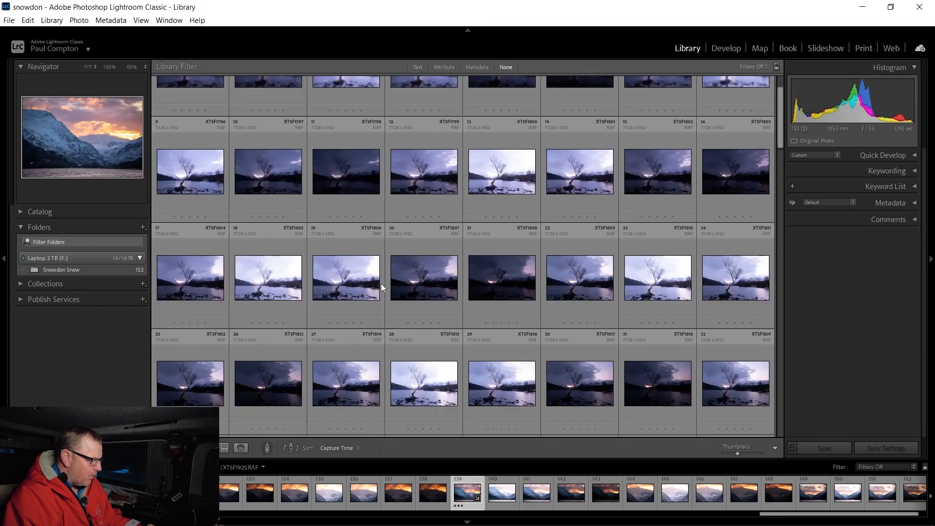
scroll(441, 200, "up", 1)
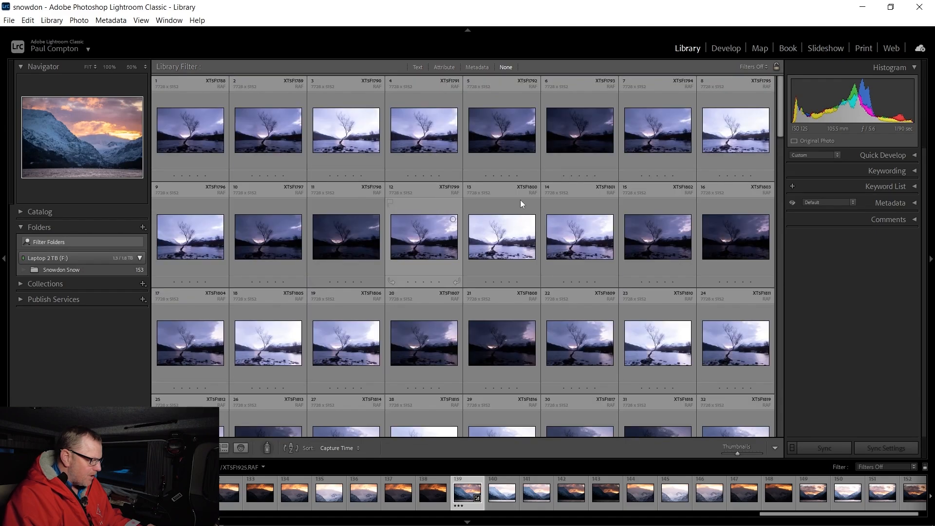
double_click(580, 241)
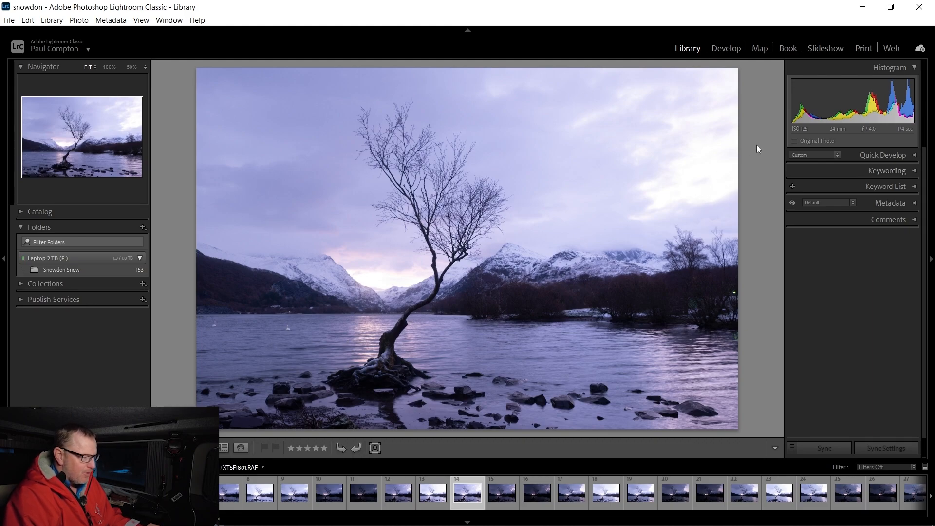
Develop the tree photo with the HDR Look preset and set Exposure to +0.18, Whites to -13 and Blacks to +25
left_click(726, 48)
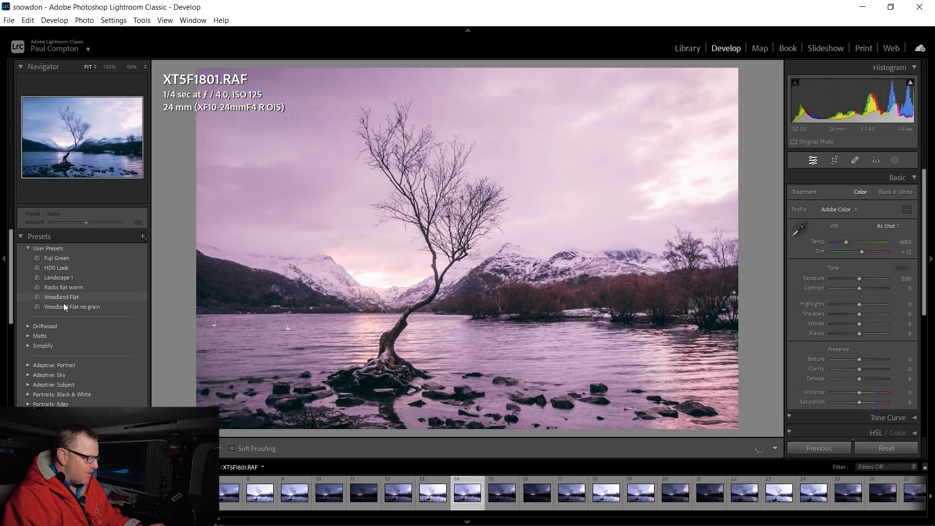
left_click(65, 269)
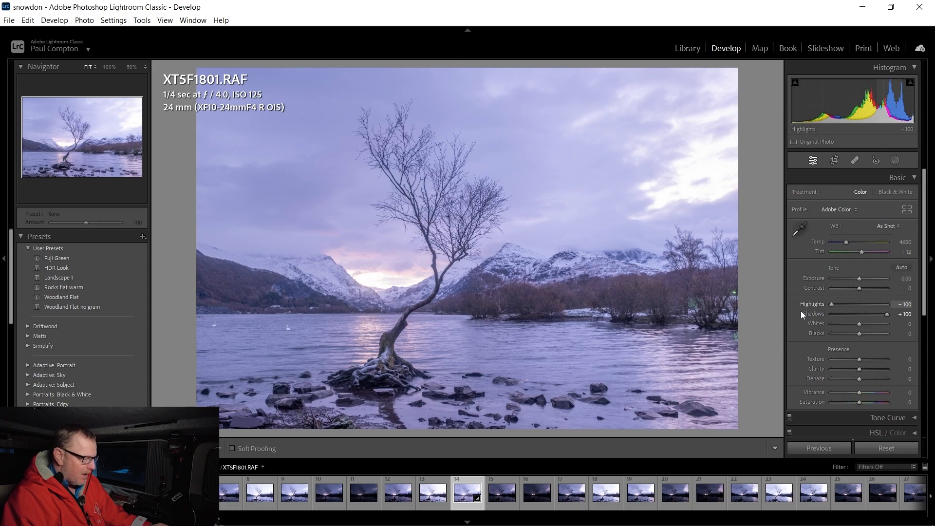
left_click(55, 268)
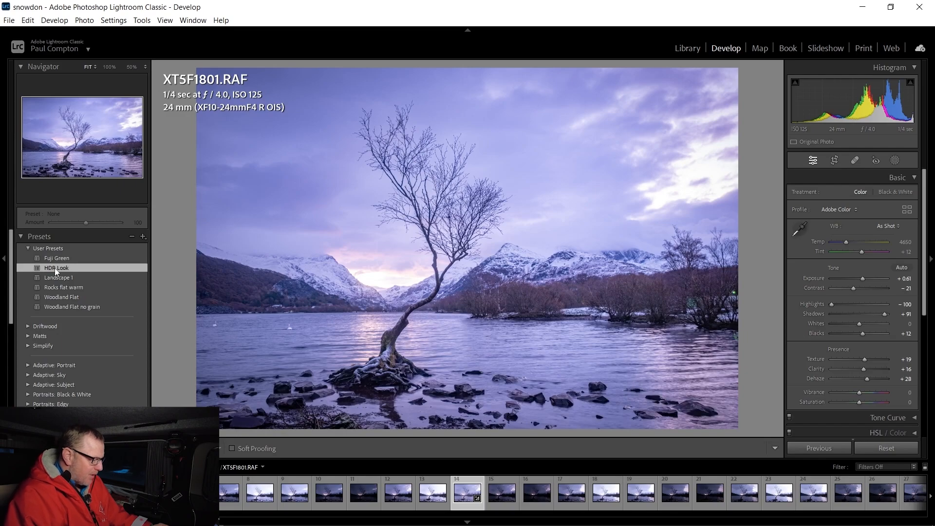
left_click(55, 267)
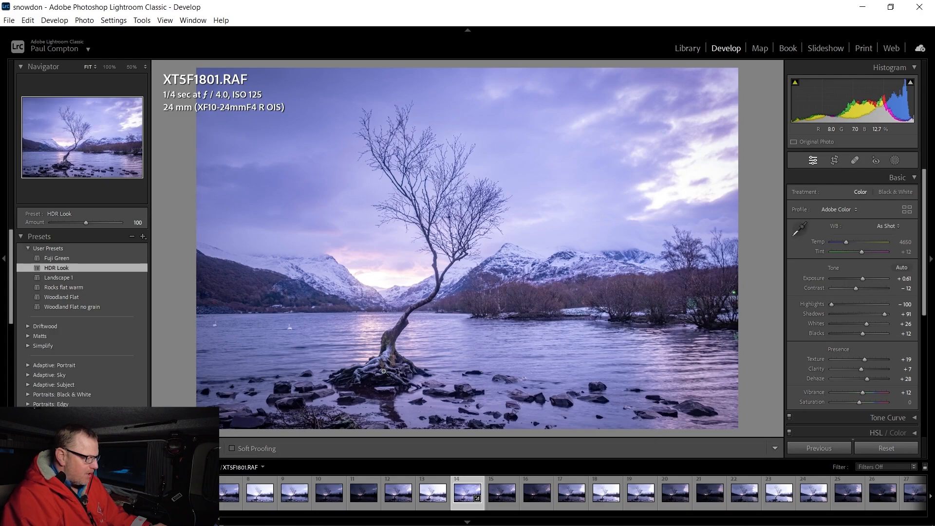
key("ctrl+z")
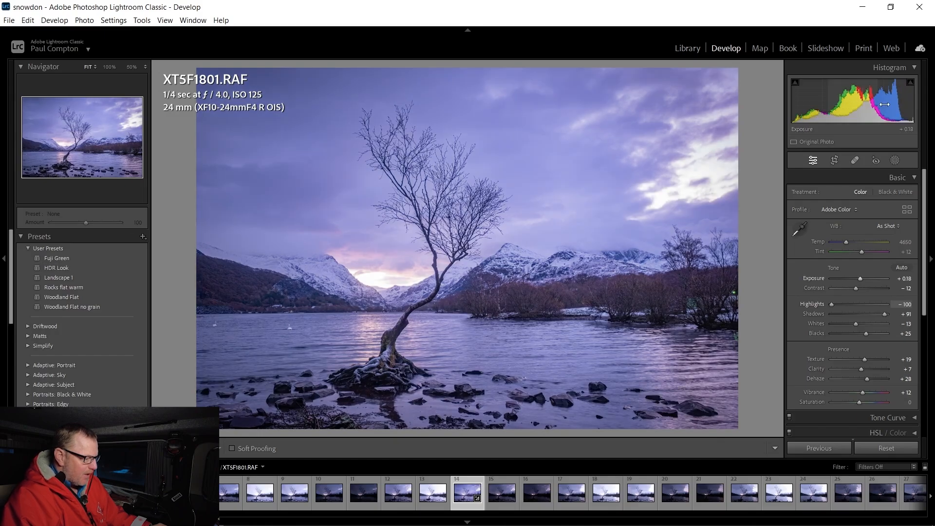
Try the Auto white balance on the tree photo XT5F1801.RAF
left_click(892, 227)
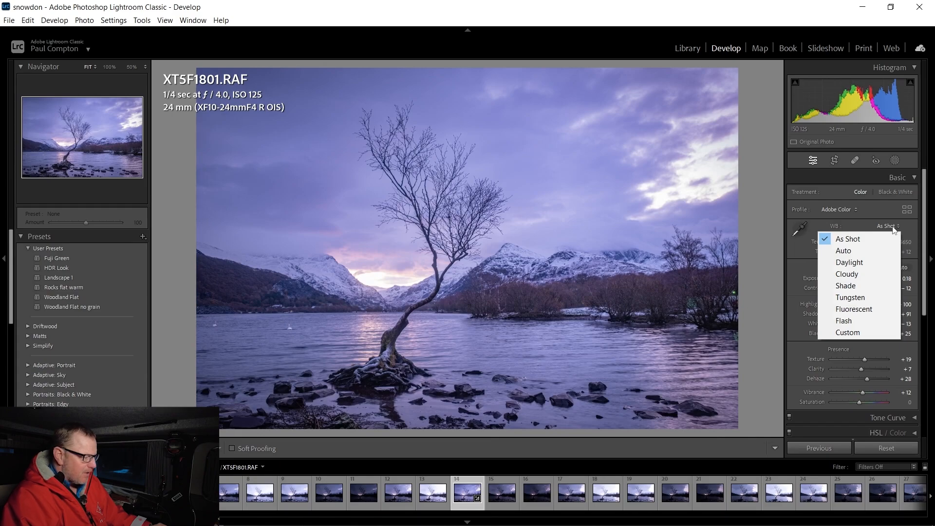
left_click(885, 250)
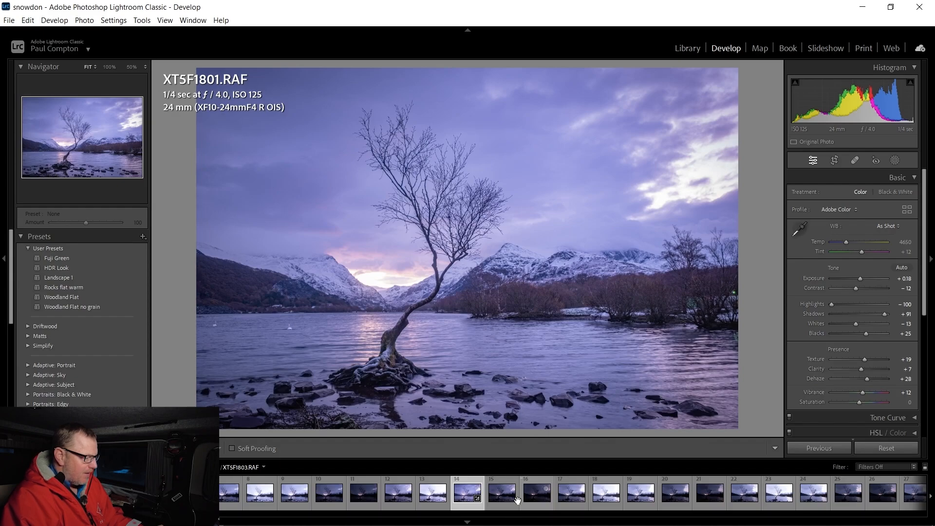
Develop the darker tree exposure XT5F1799.RAF with the HDR Look preset and set Whites to -58, Blacks to +8, Clarity to +14 and Dehaze to +19
key("Left")
key("Left")
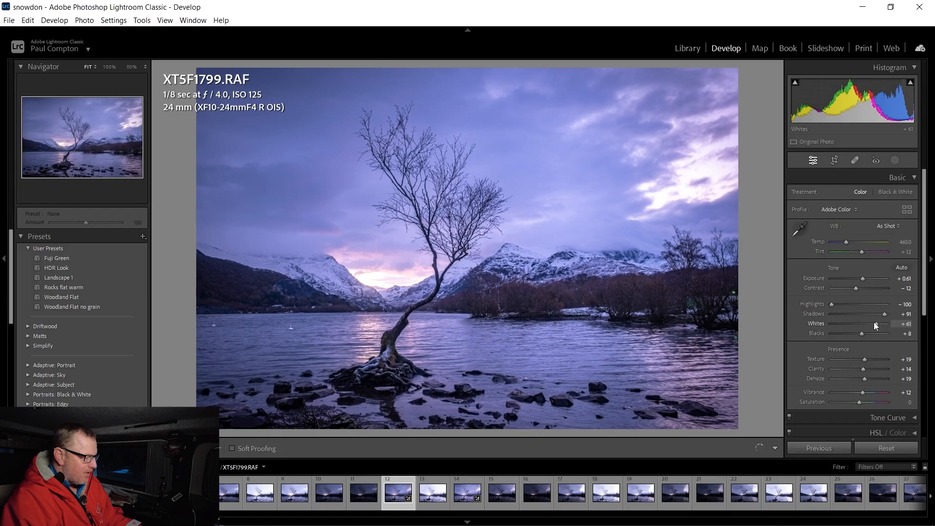
left_click_drag(873, 322, 843, 323)
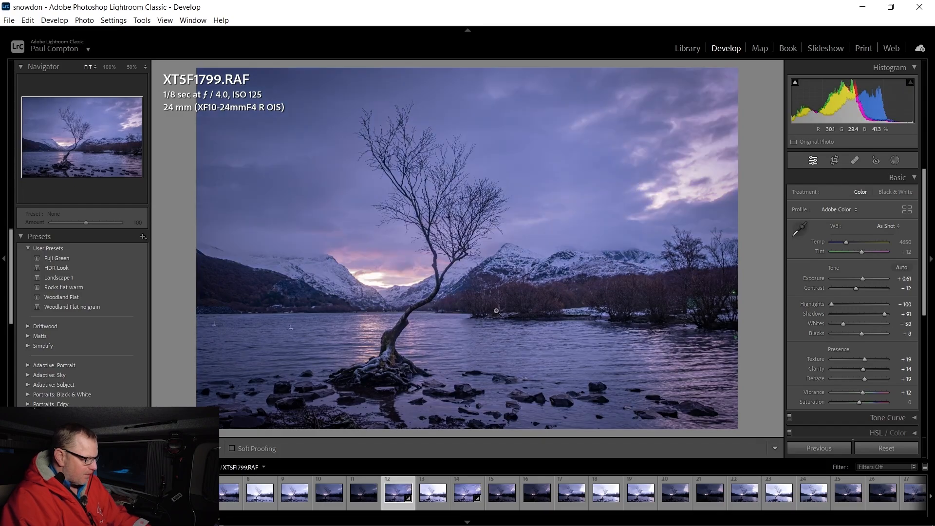